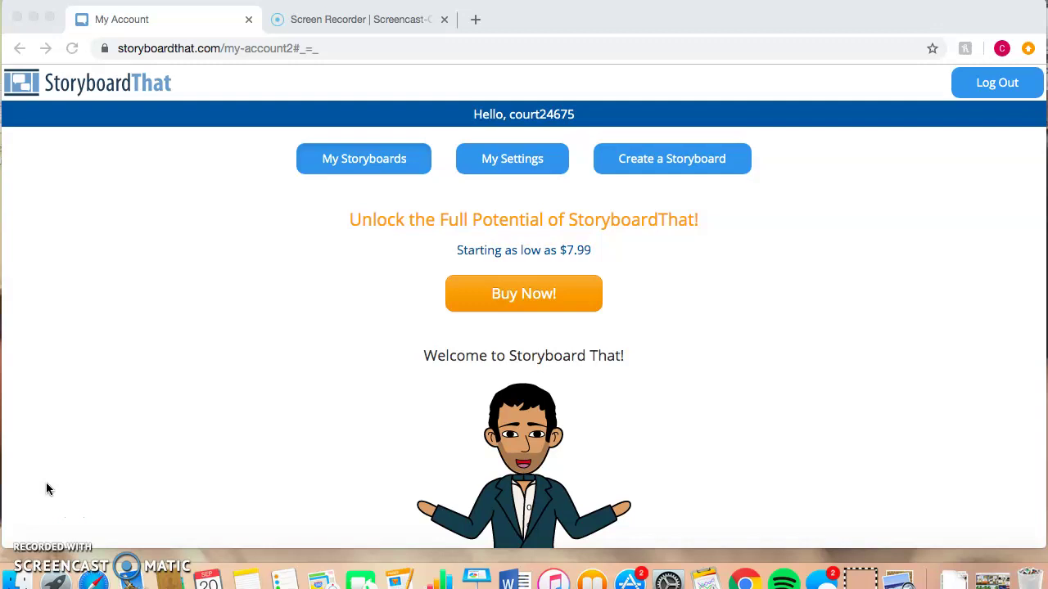
- Start creating a new storyboard from the account page
click(569, 297)
click(950, 242)
click(643, 161)
click(642, 161)
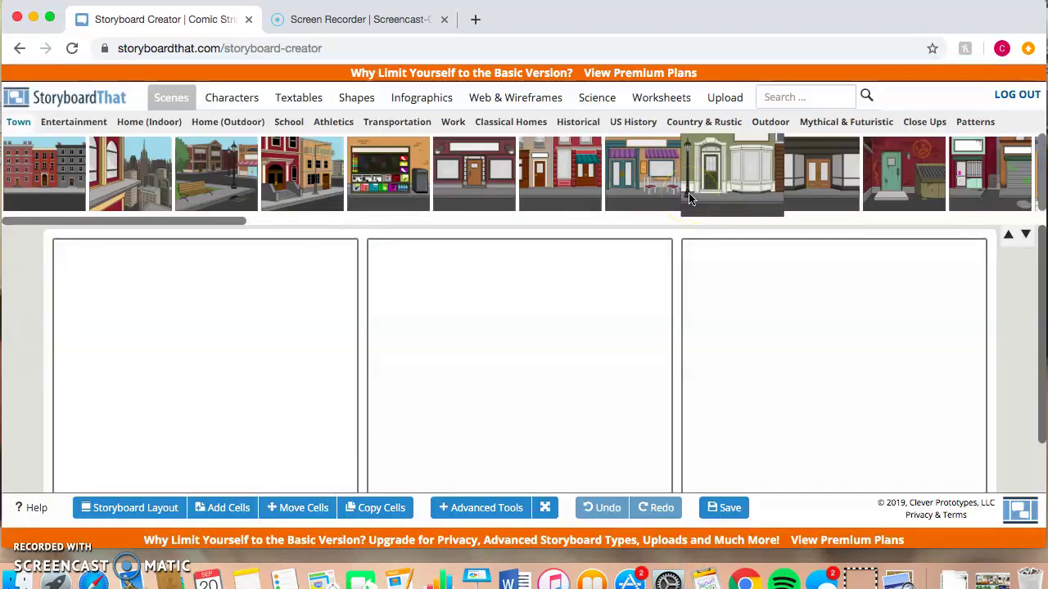
- Update the storyboard with a 3 x 1 cell configuration
scroll(1009, 338, down, 2)
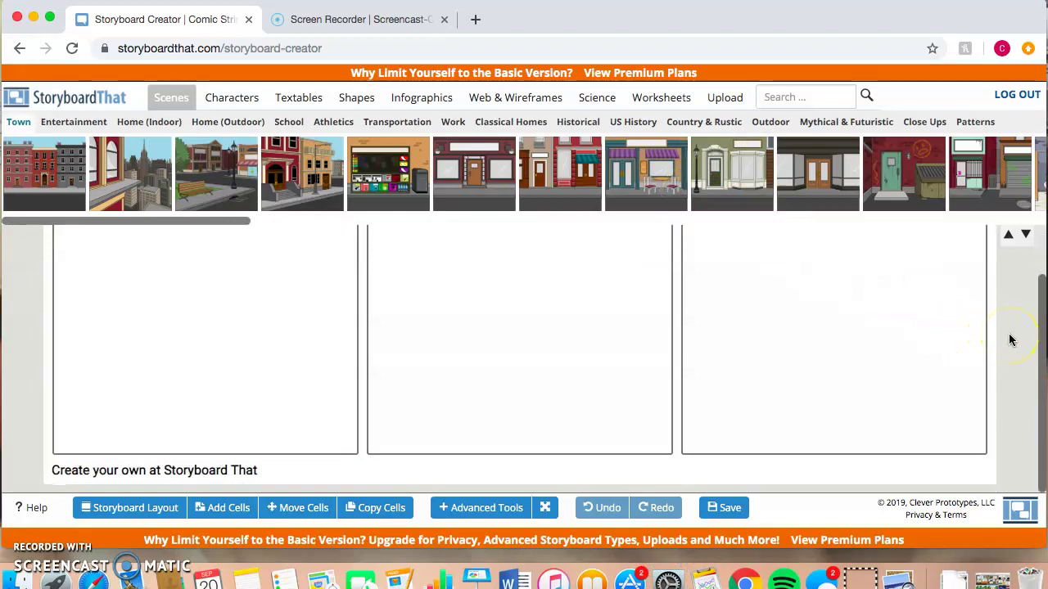
scroll(1011, 339, up, 2)
scroll(1011, 340, up, 1)
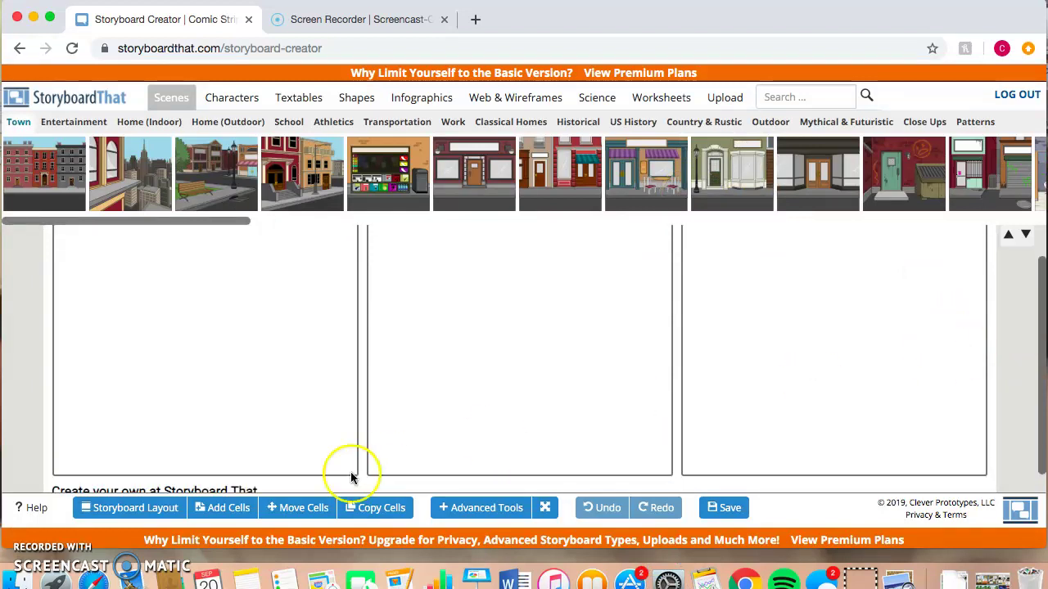
click(229, 507)
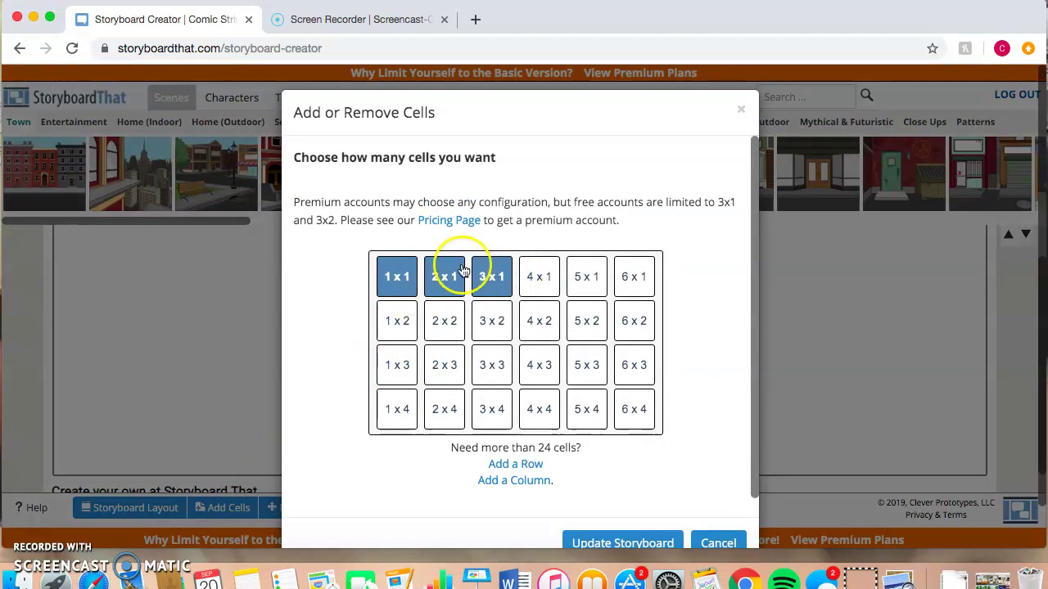
click(616, 347)
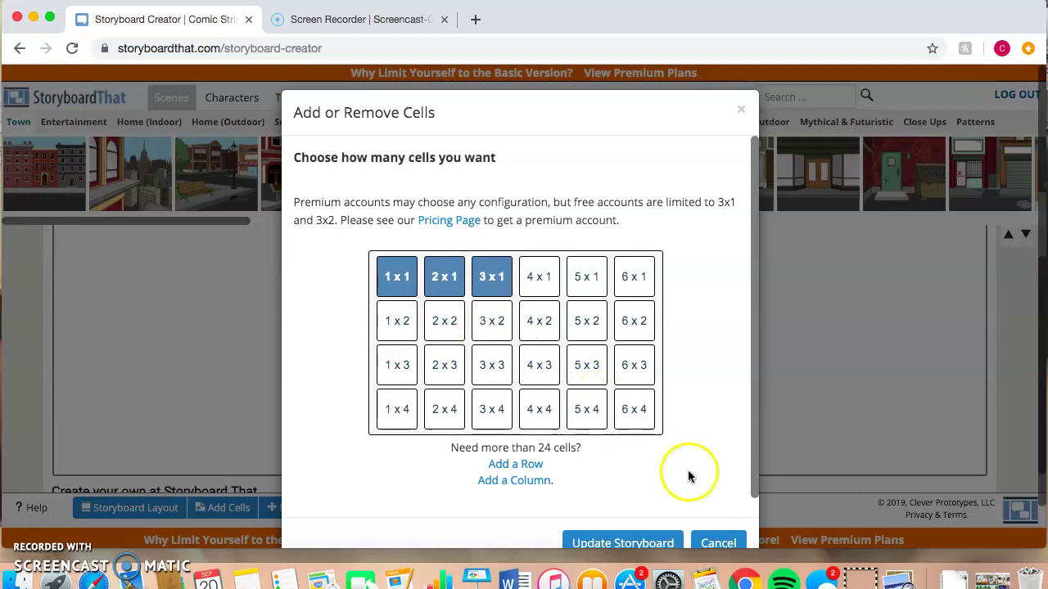
click(632, 545)
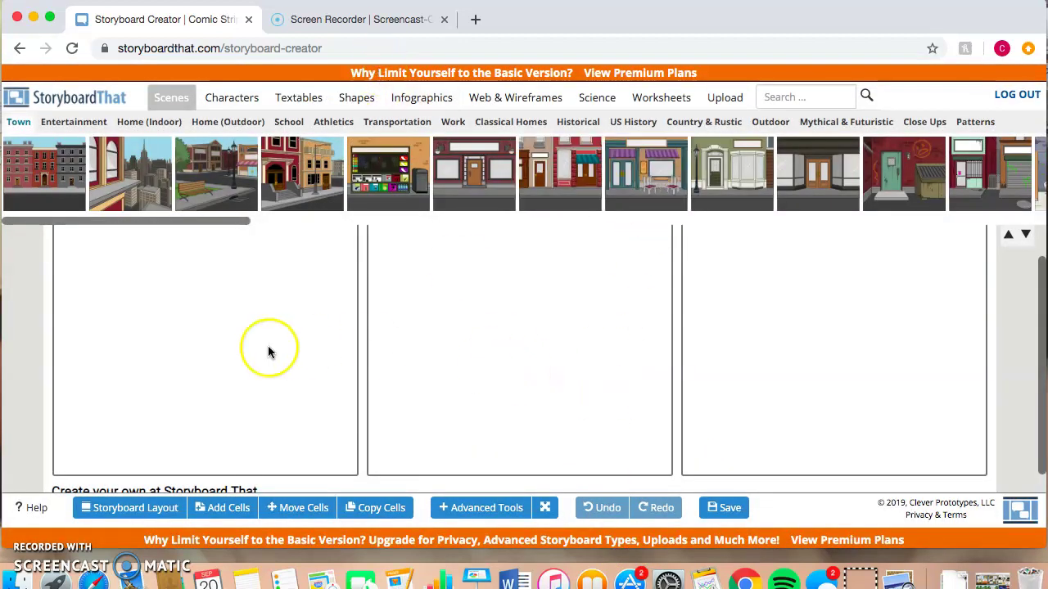
- Add the dental exam room scene from the Town scenes to the first cell
scroll(664, 299, up, 1)
scroll(664, 301, down, 1)
scroll(663, 301, up, 1)
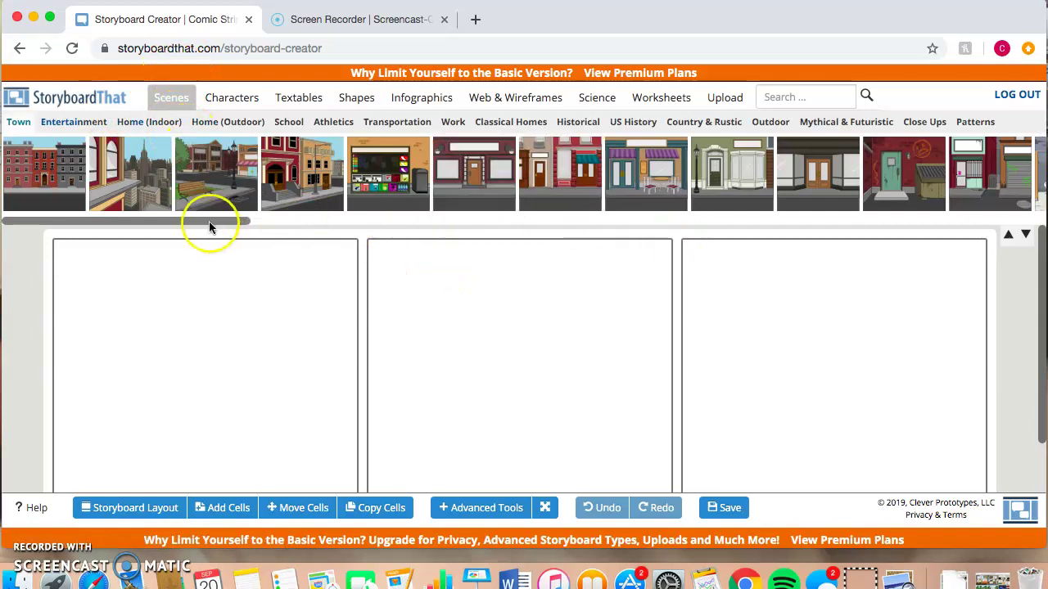
drag(205, 221, 238, 324)
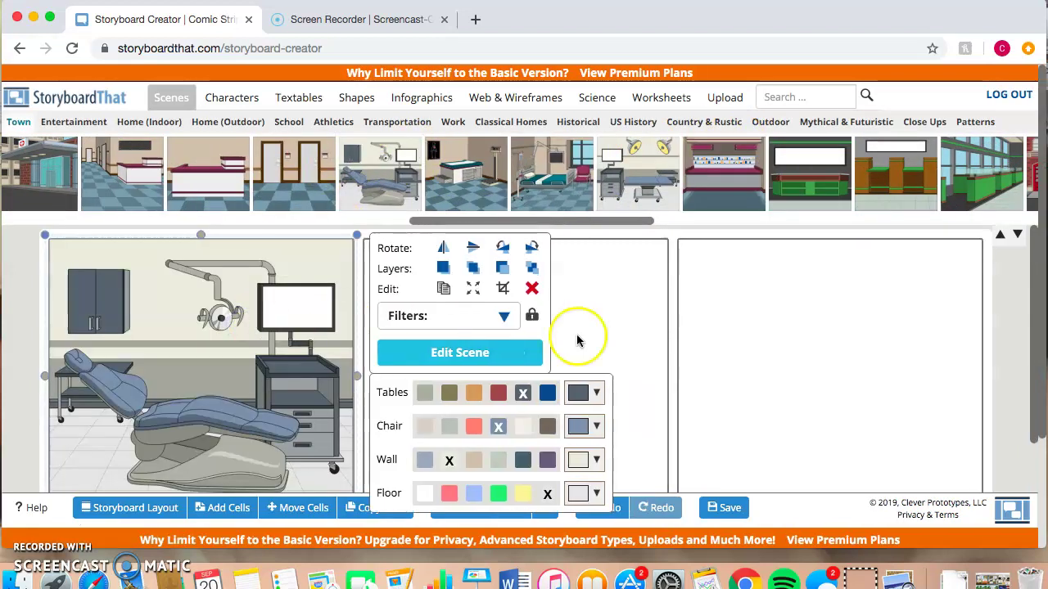
click(285, 381)
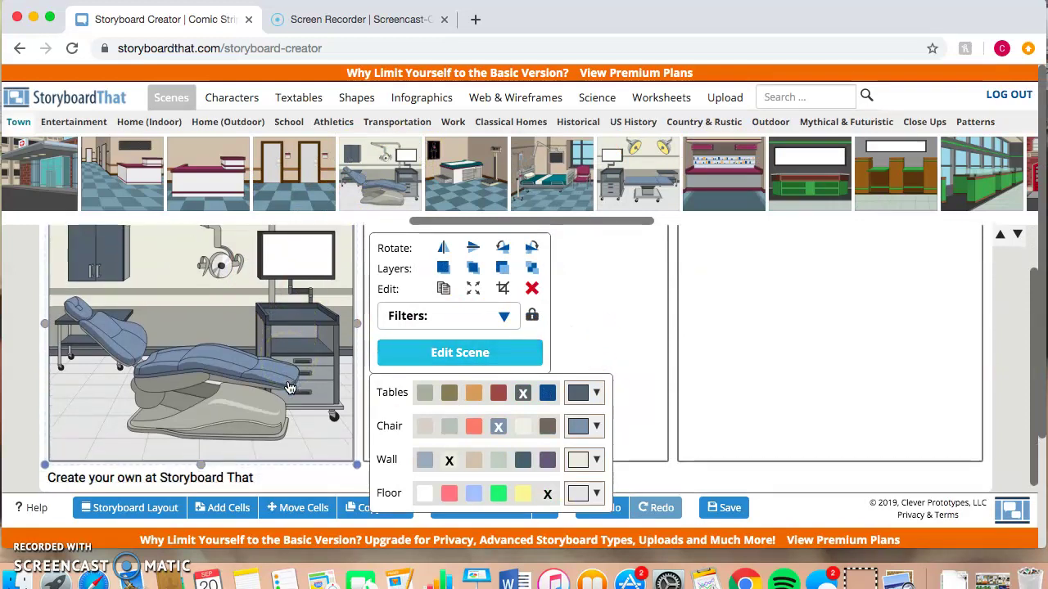
- Recolor the dental room scene with blue-gray walls and a pink floor
drag(464, 176, 443, 268)
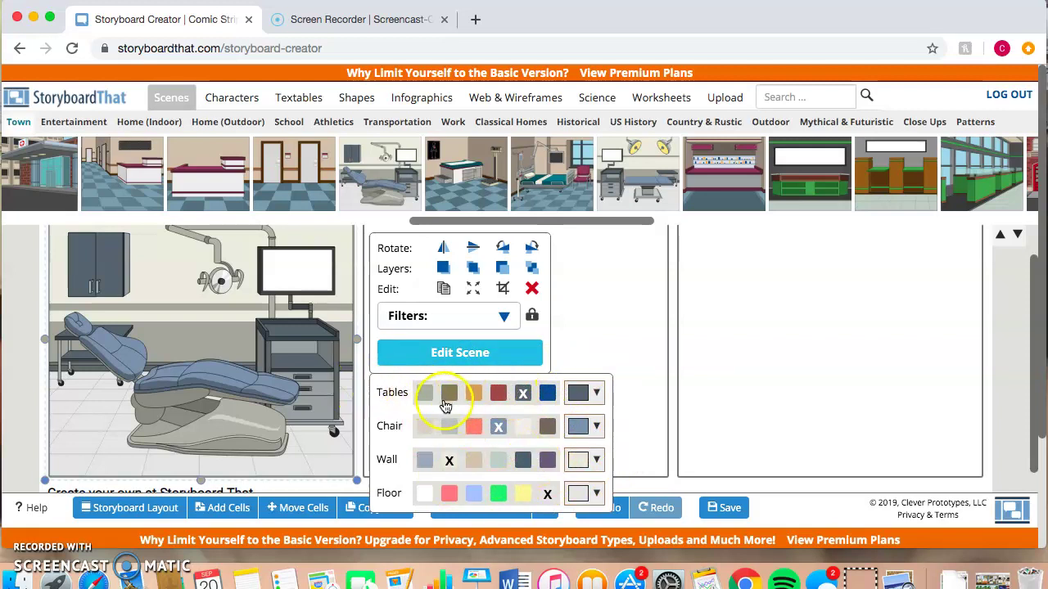
click(425, 460)
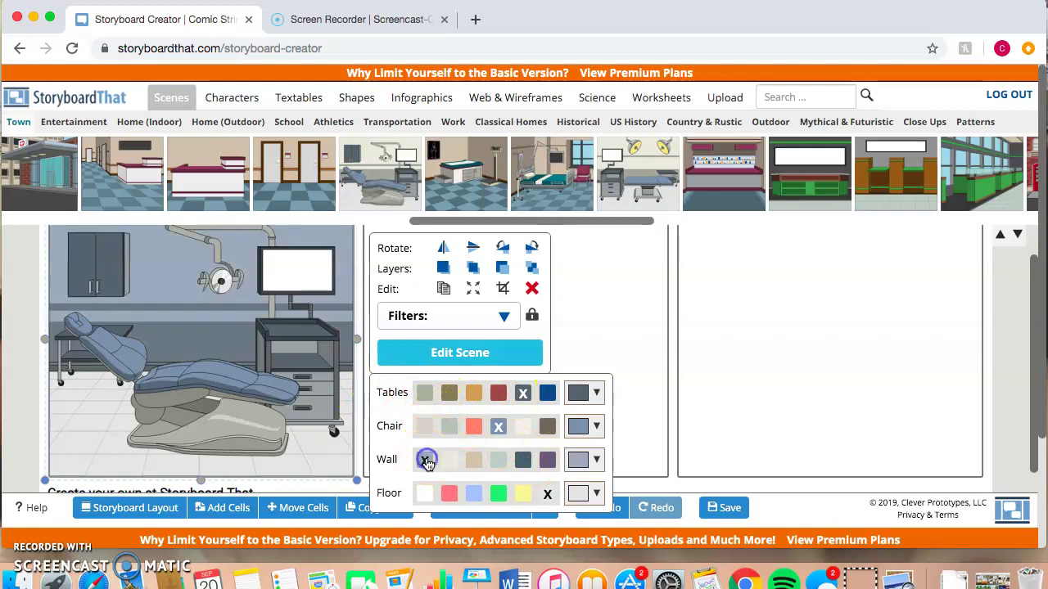
click(449, 493)
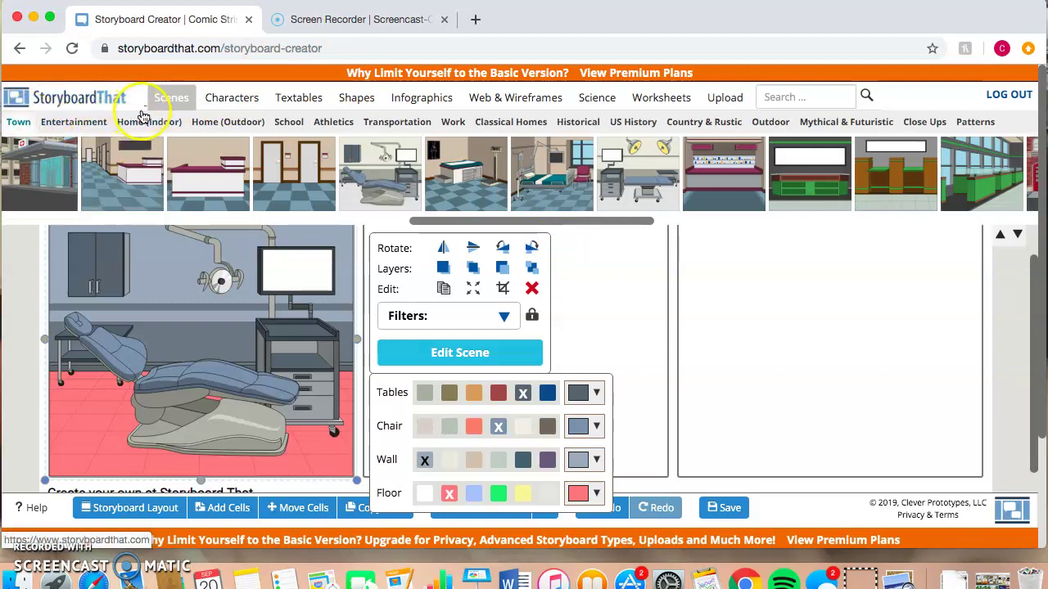
click(418, 121)
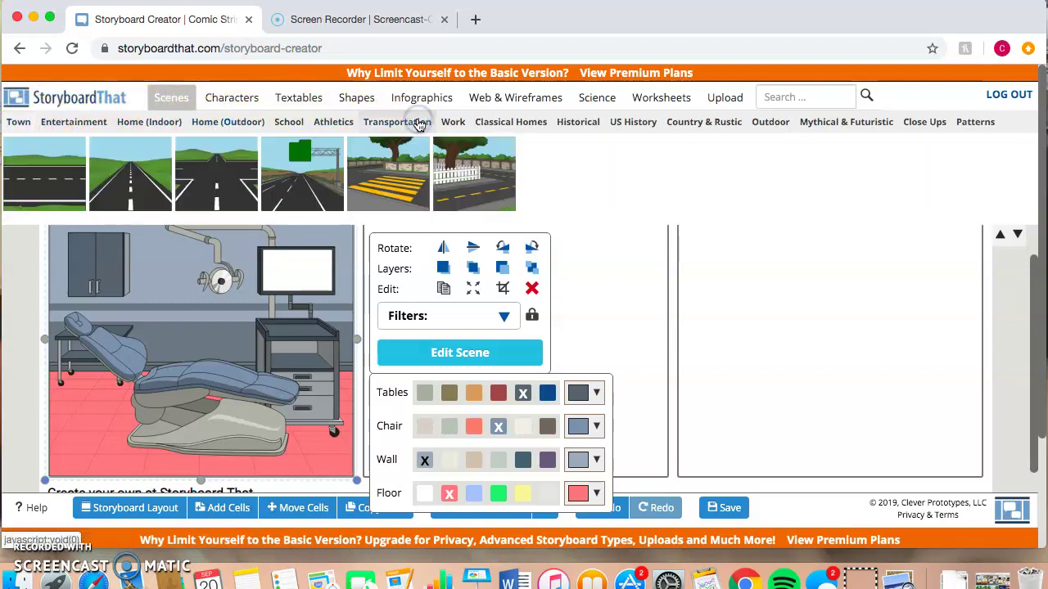
click(576, 125)
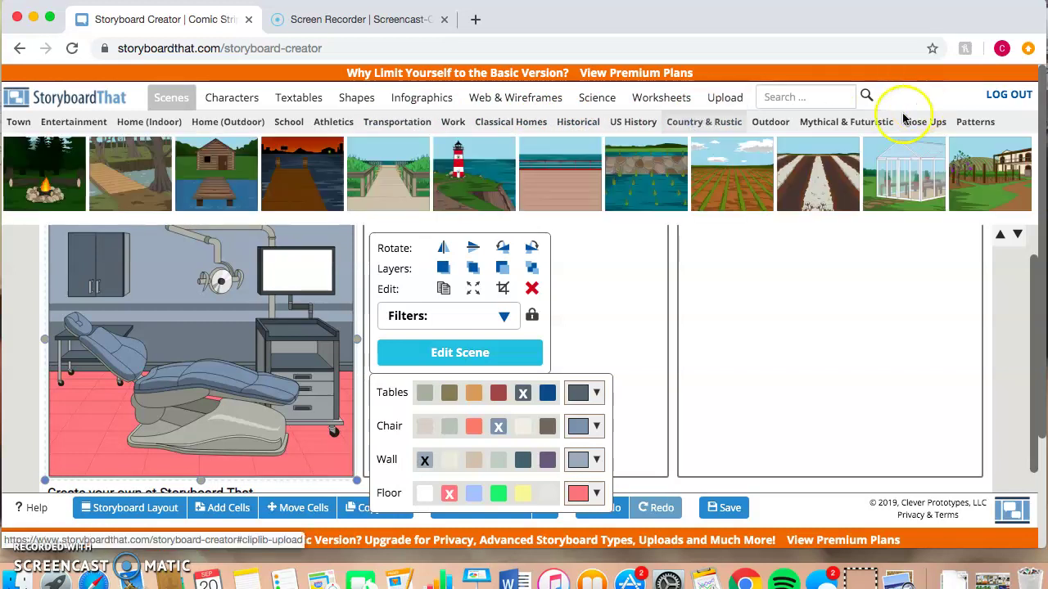
click(455, 123)
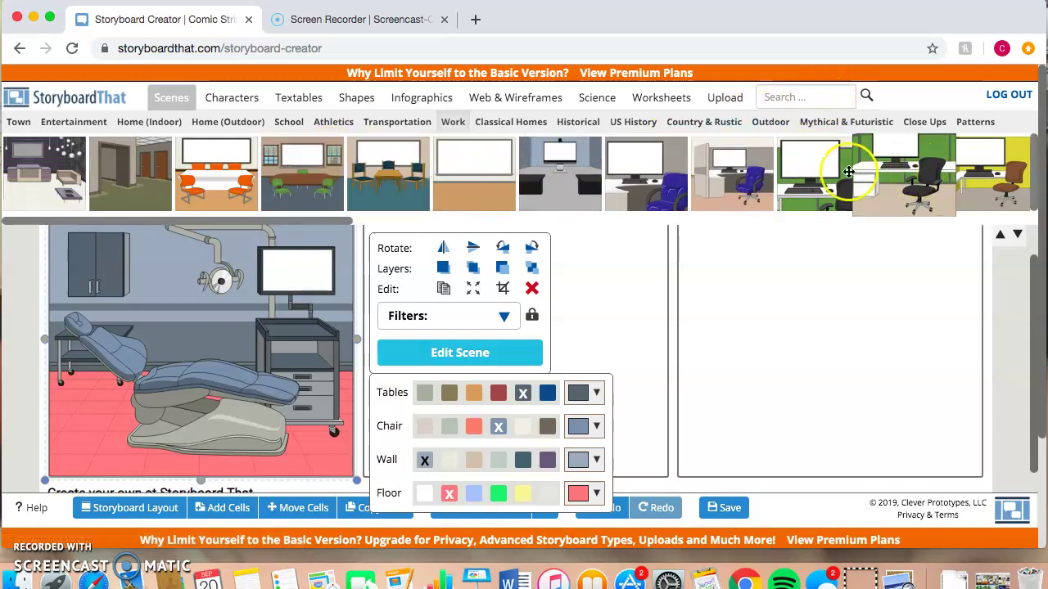
- Place the sitting tan dog from the Animals characters in the second cell and shrink it slightly
click(232, 96)
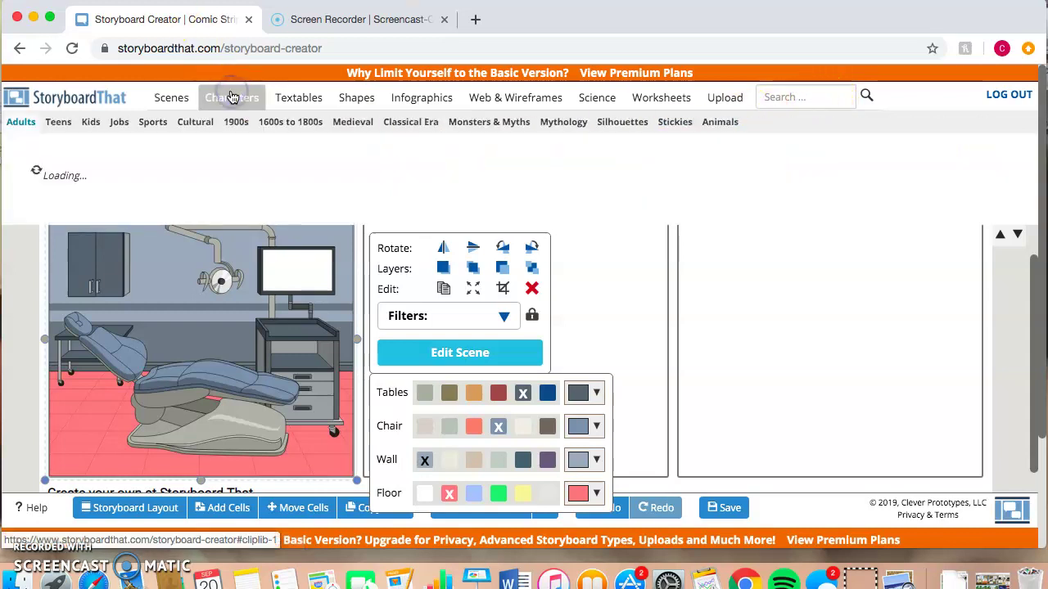
click(597, 285)
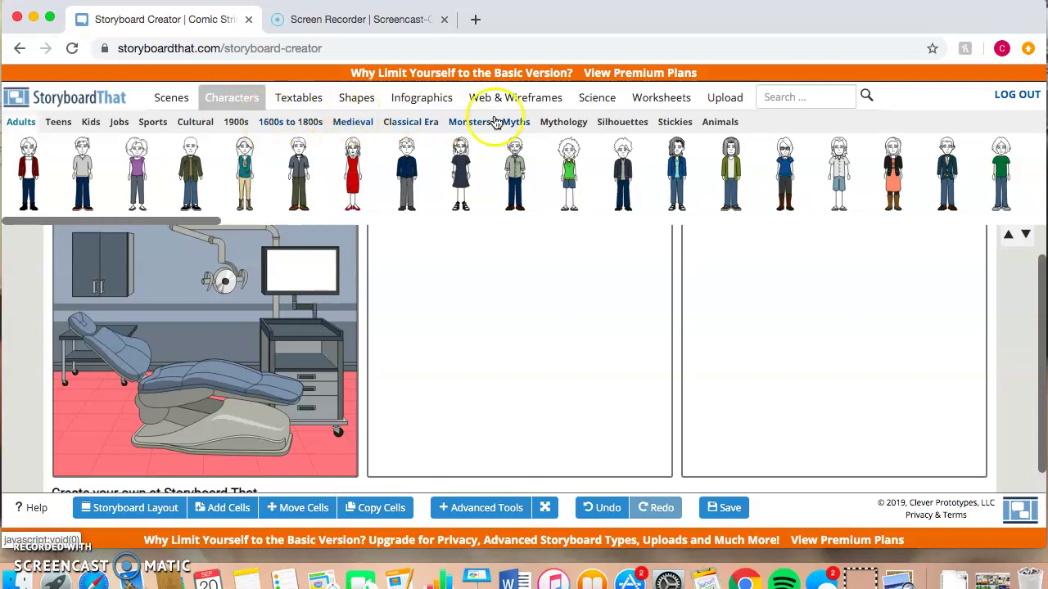
click(707, 122)
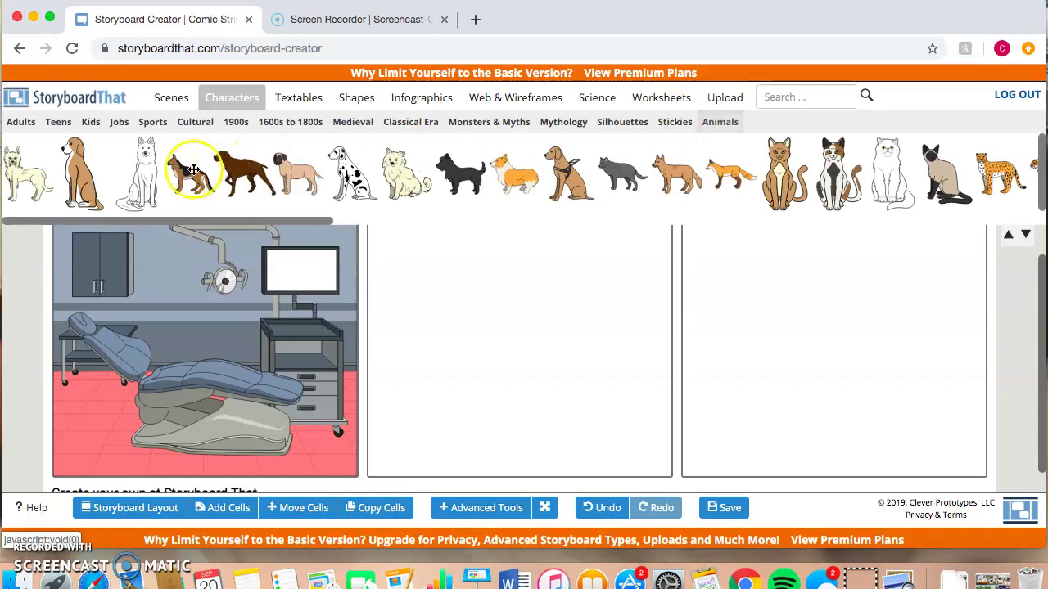
drag(262, 178, 386, 240)
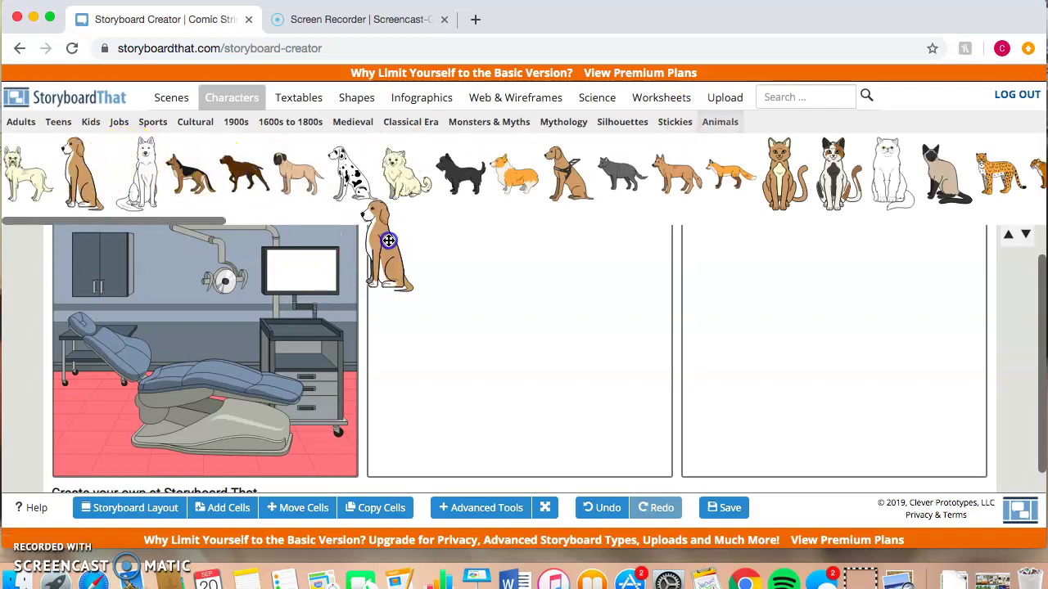
drag(540, 352, 518, 363)
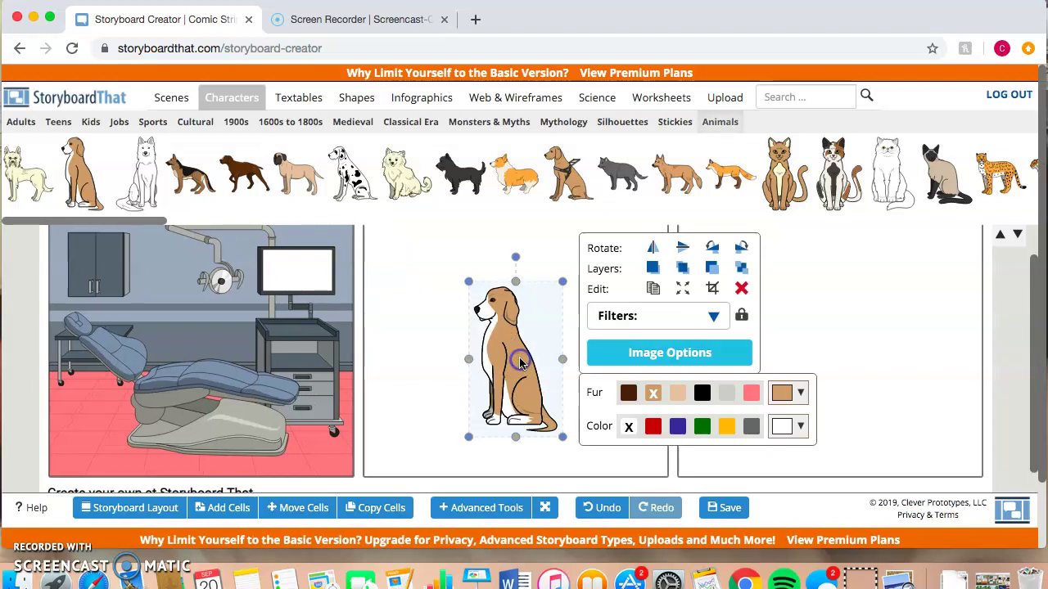
drag(563, 280, 554, 320)
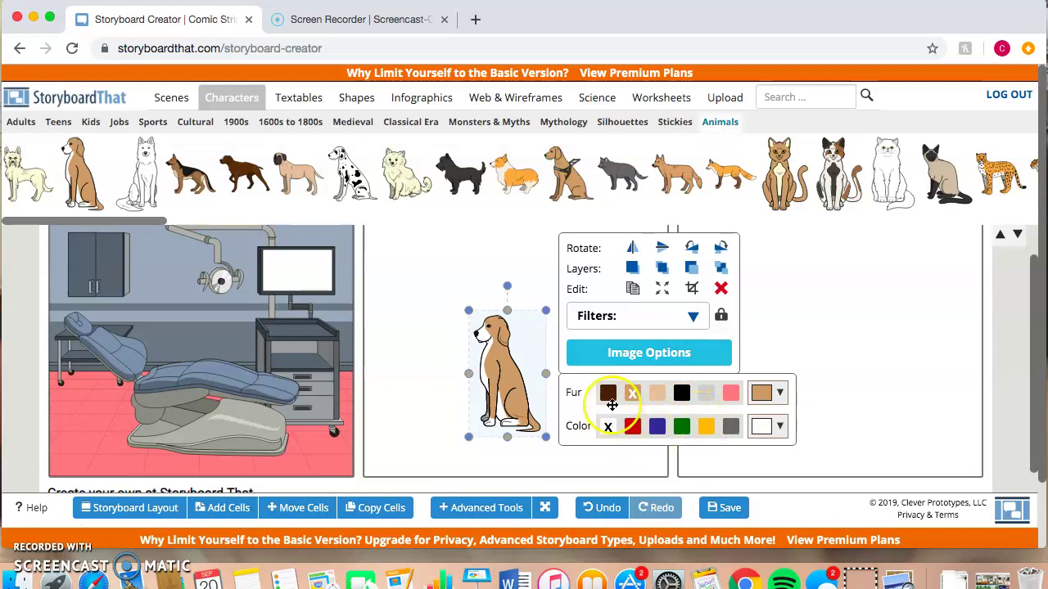
- Recolor the dog with pink fur and red for its secondary color
click(681, 395)
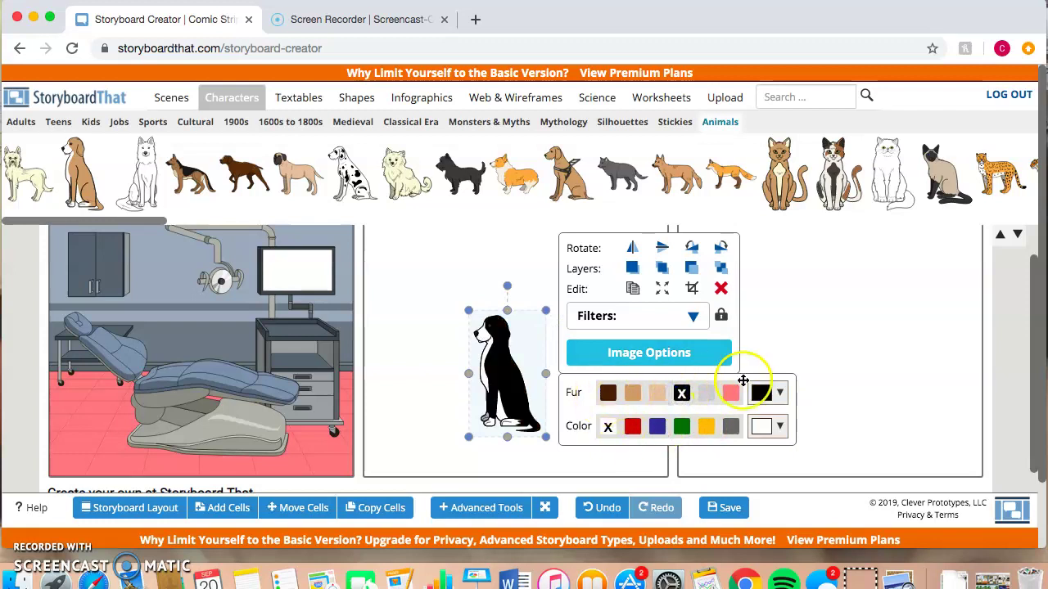
click(731, 395)
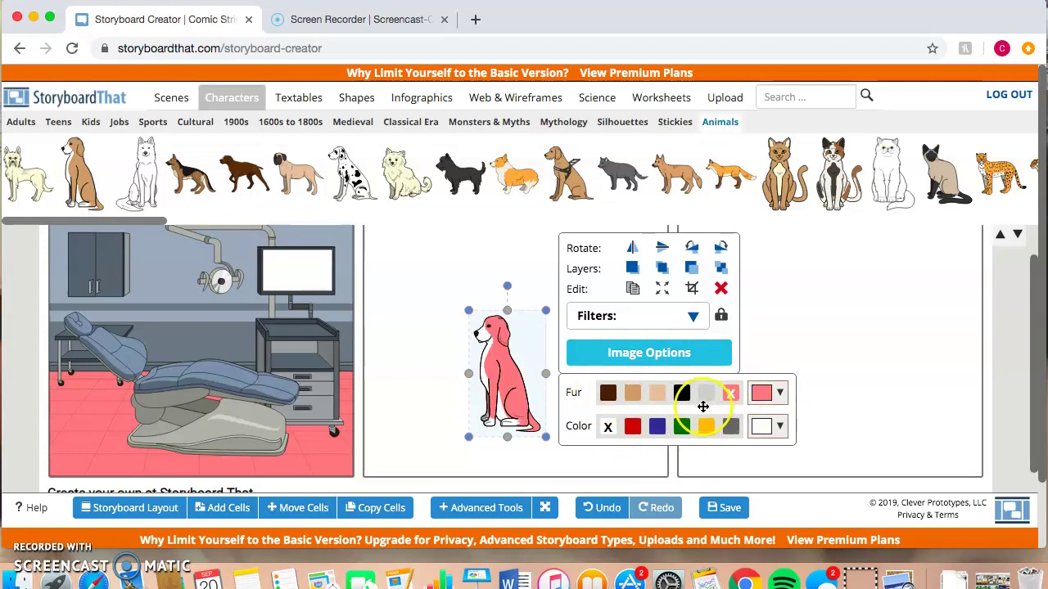
click(633, 428)
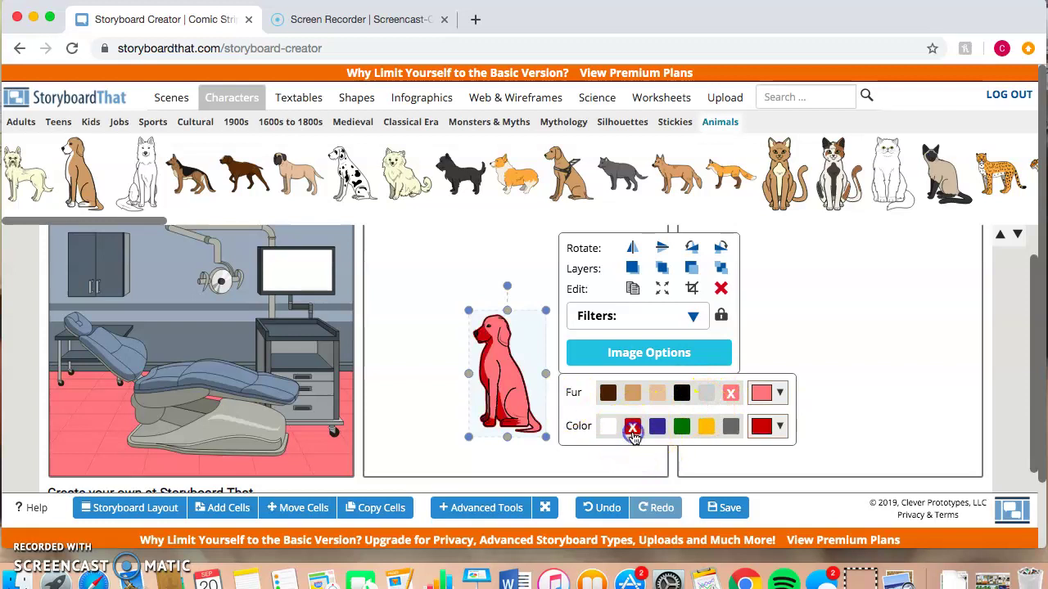
click(494, 258)
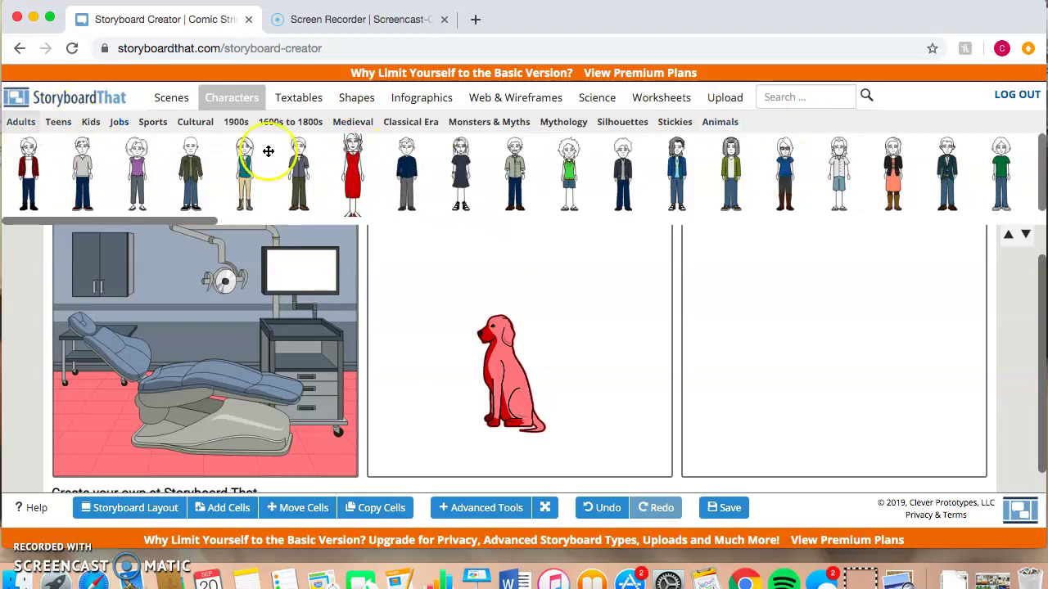
- Add the adult woman in the red dress beside the dog in the second cell and enlarge her slightly
drag(484, 274, 587, 368)
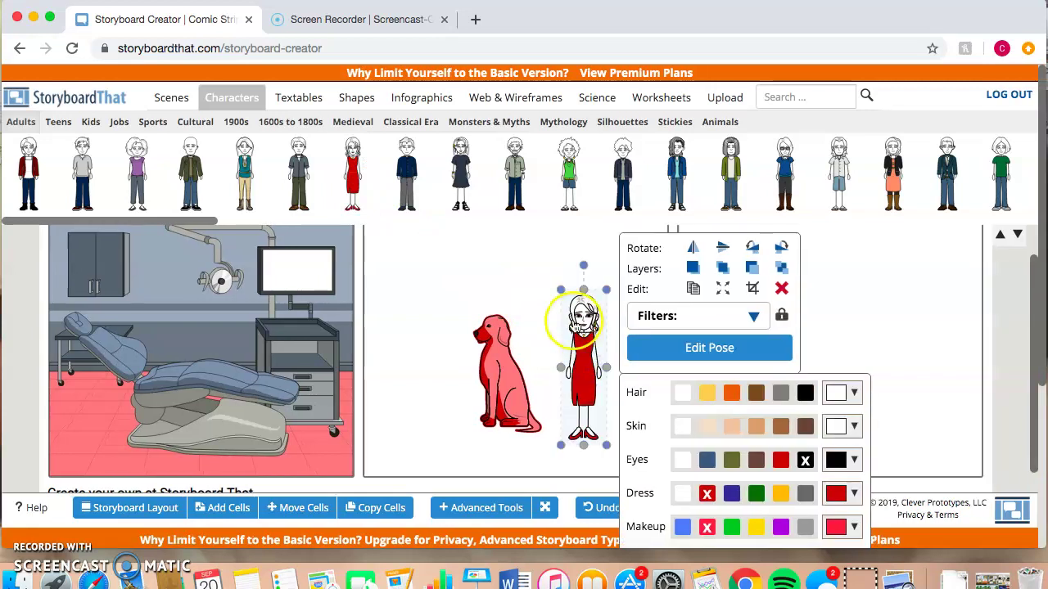
drag(559, 289, 547, 288)
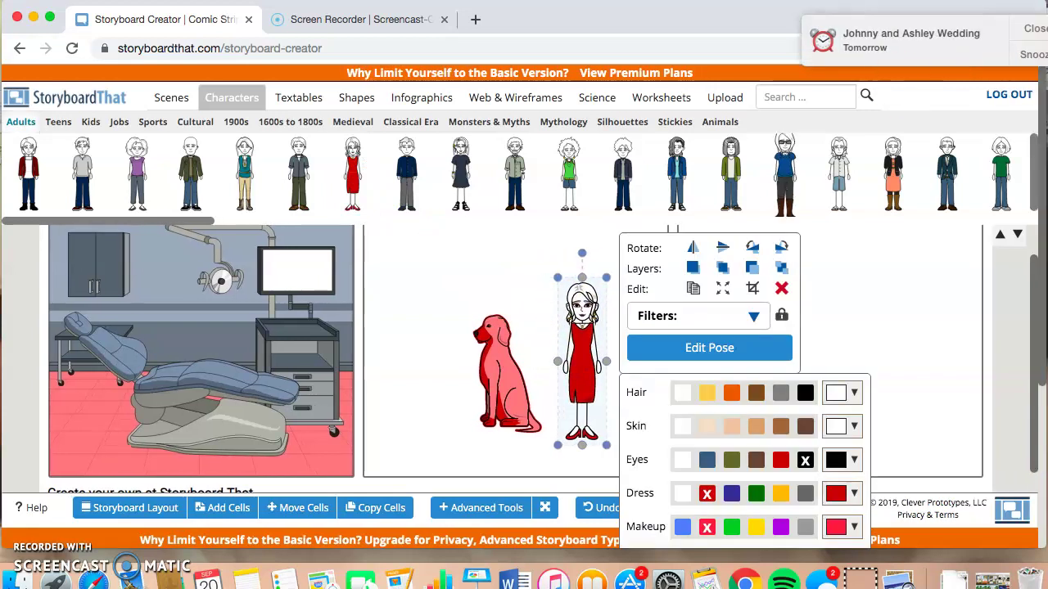
click(884, 315)
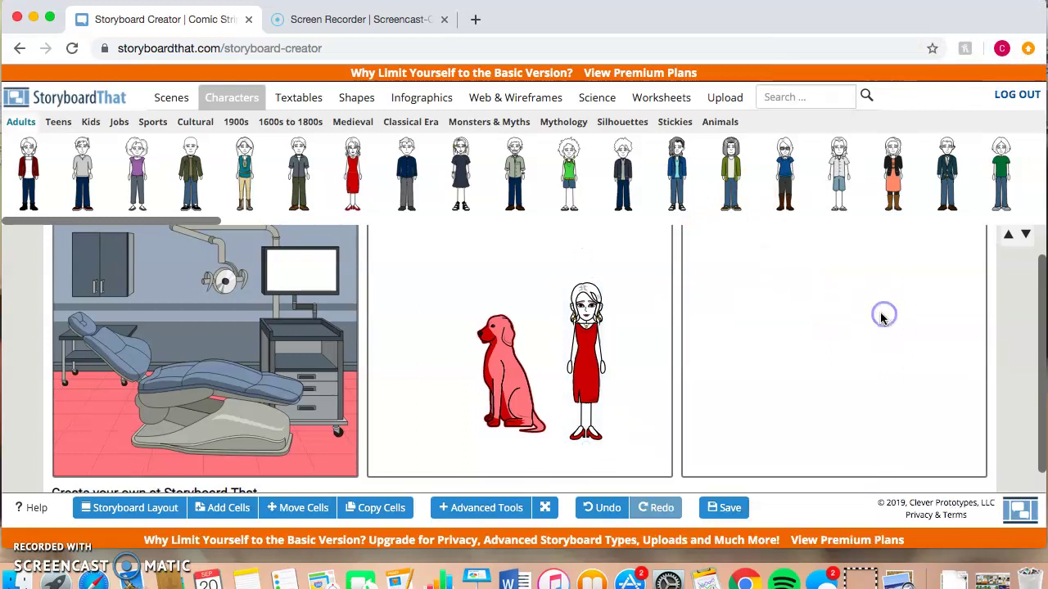
- Add a rectangular speech bubble pointing at the woman in the second cell with the text "Hello!"
click(300, 95)
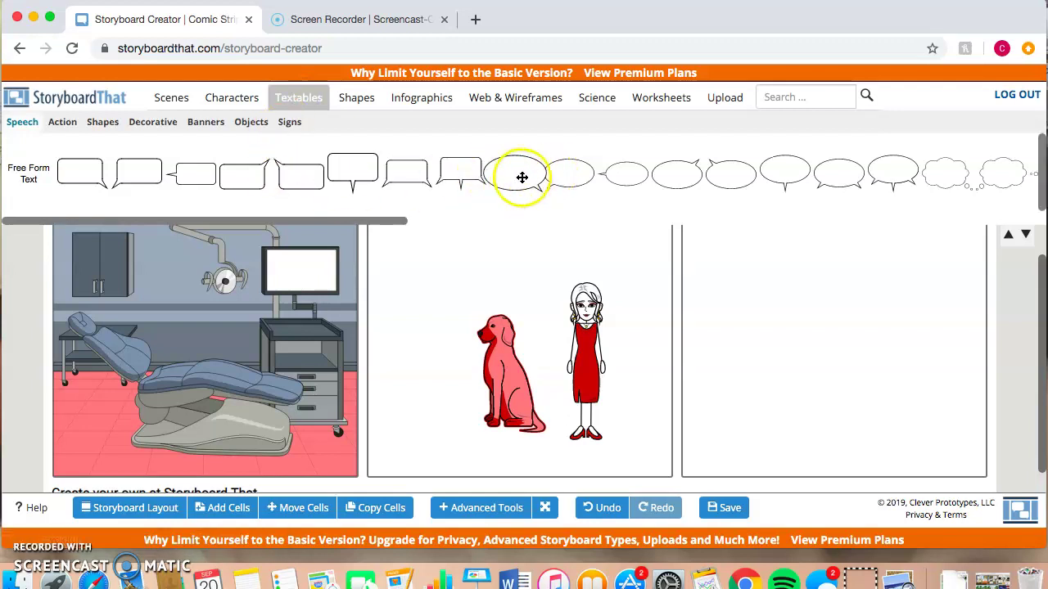
drag(75, 171, 520, 272)
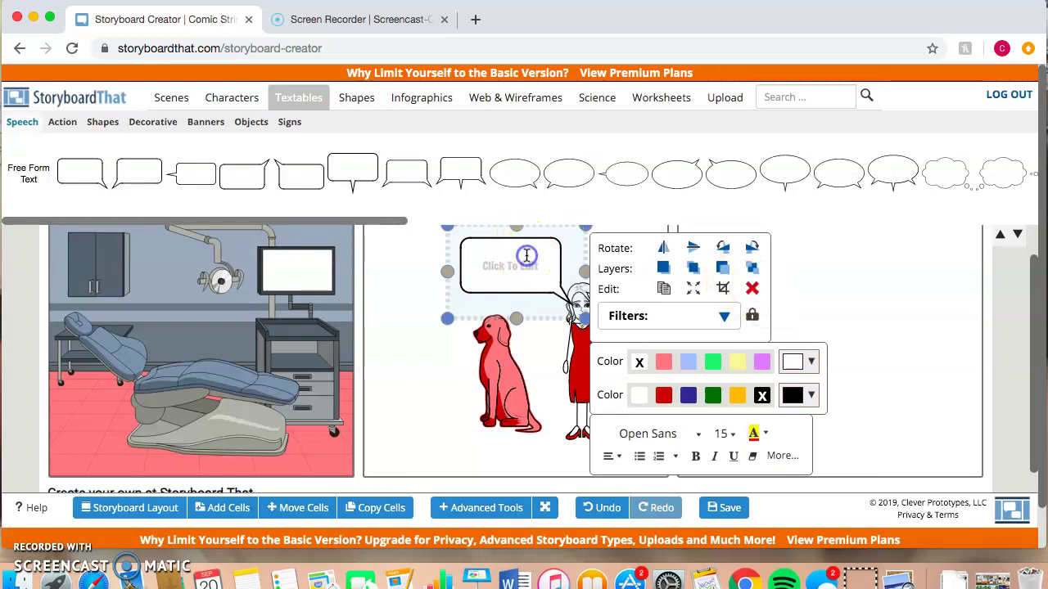
click(502, 276)
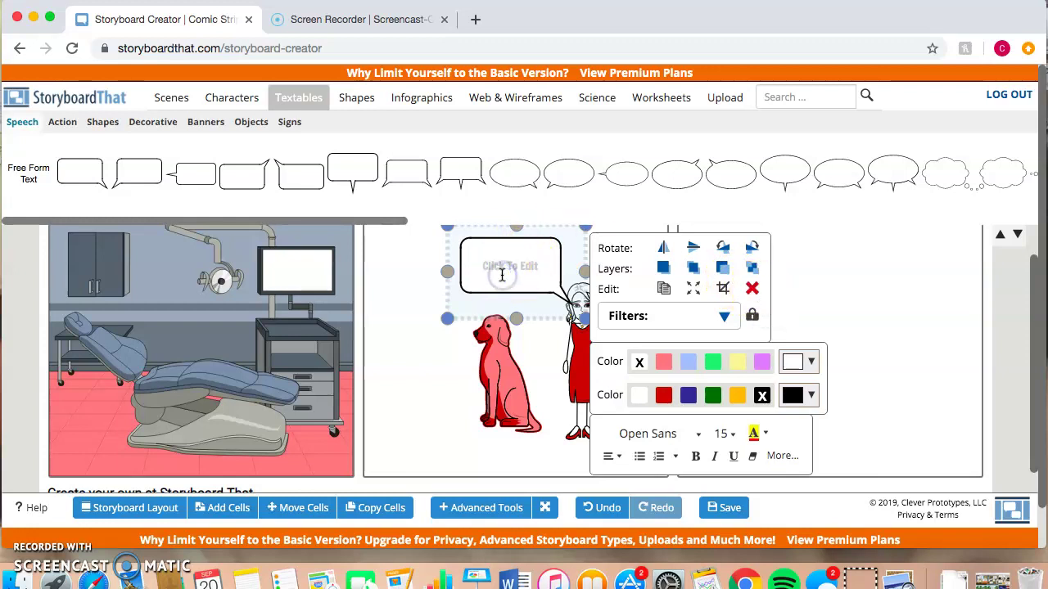
text(Hello!)
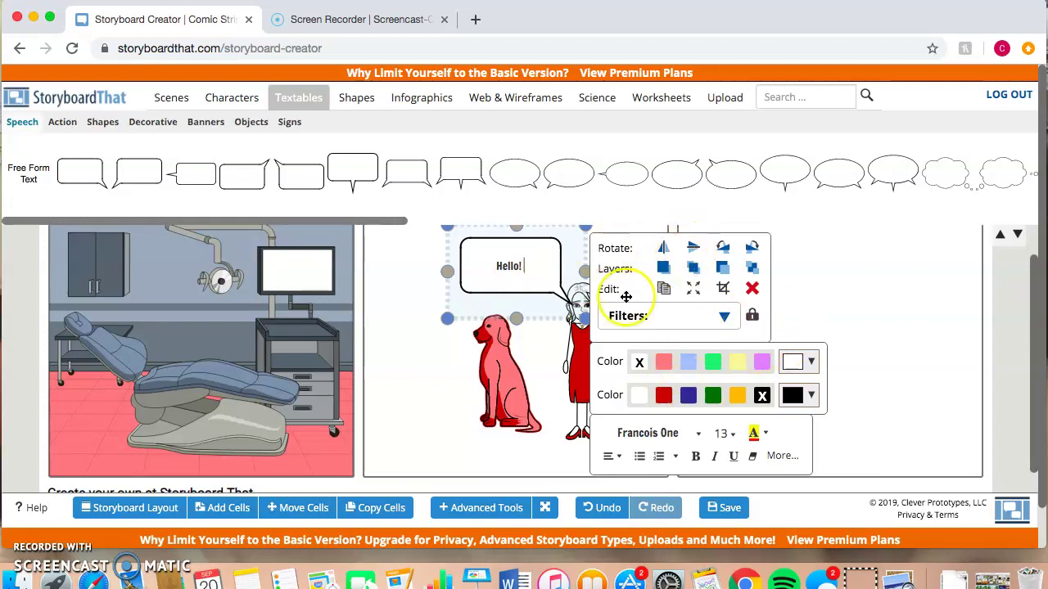
click(849, 257)
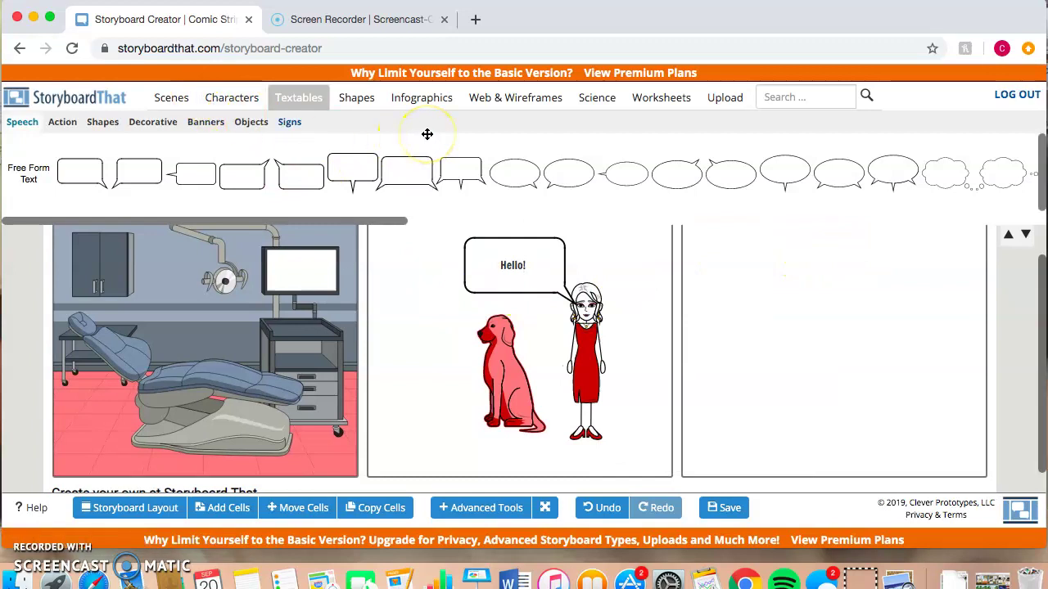
click(291, 124)
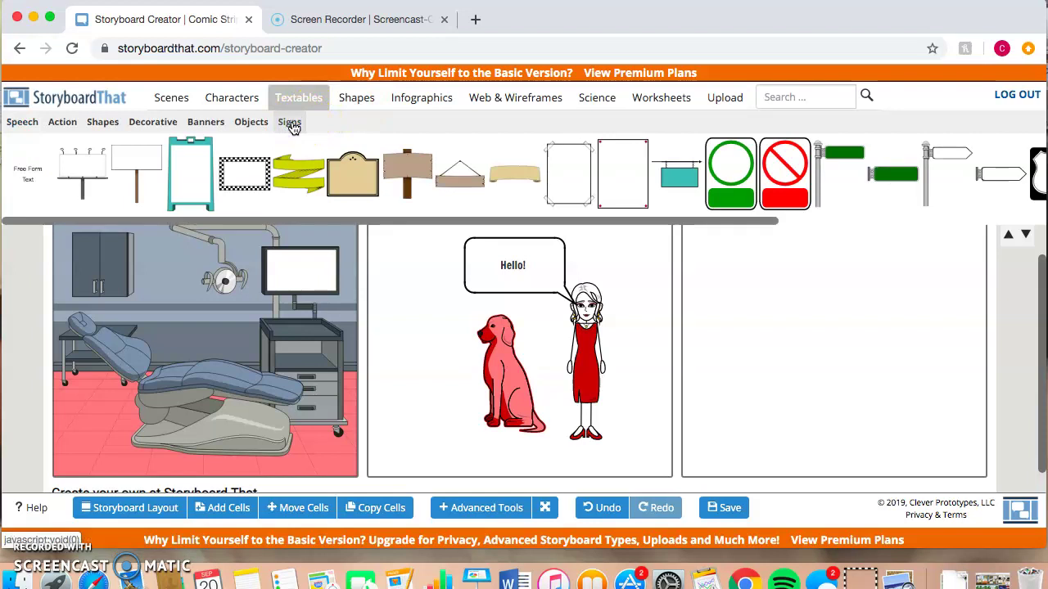
click(251, 124)
click(216, 125)
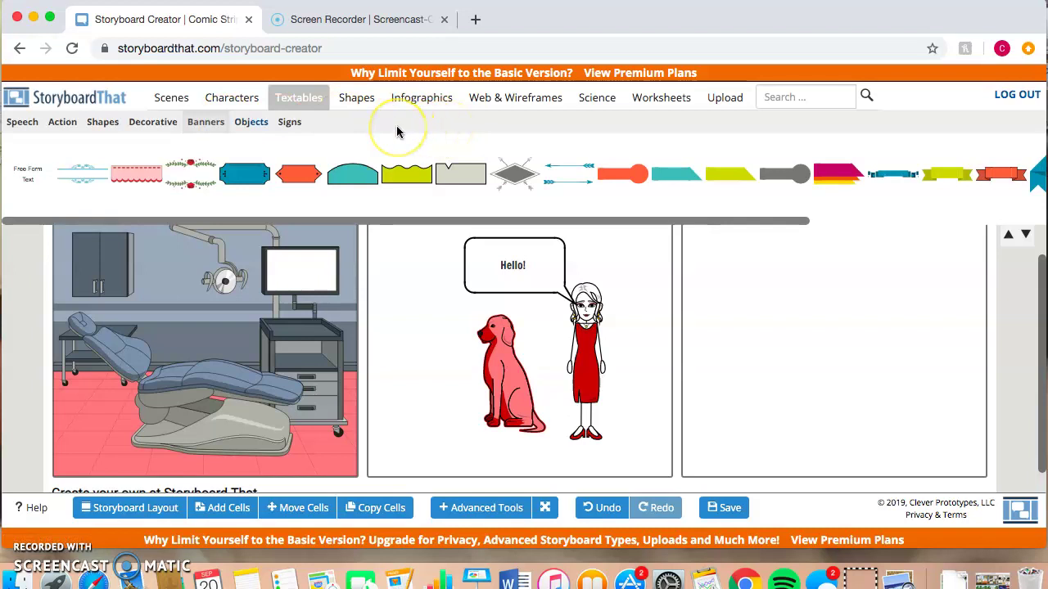
- Browse the Textables categories, examining the action, shape, decorative, banner, object and sign text elements
click(303, 135)
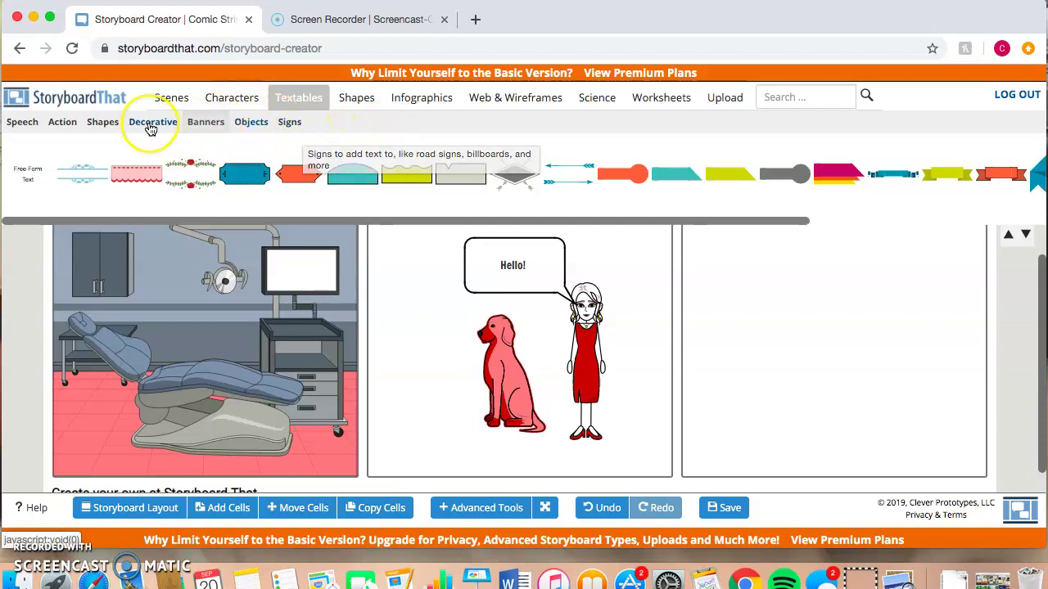
click(62, 124)
click(102, 123)
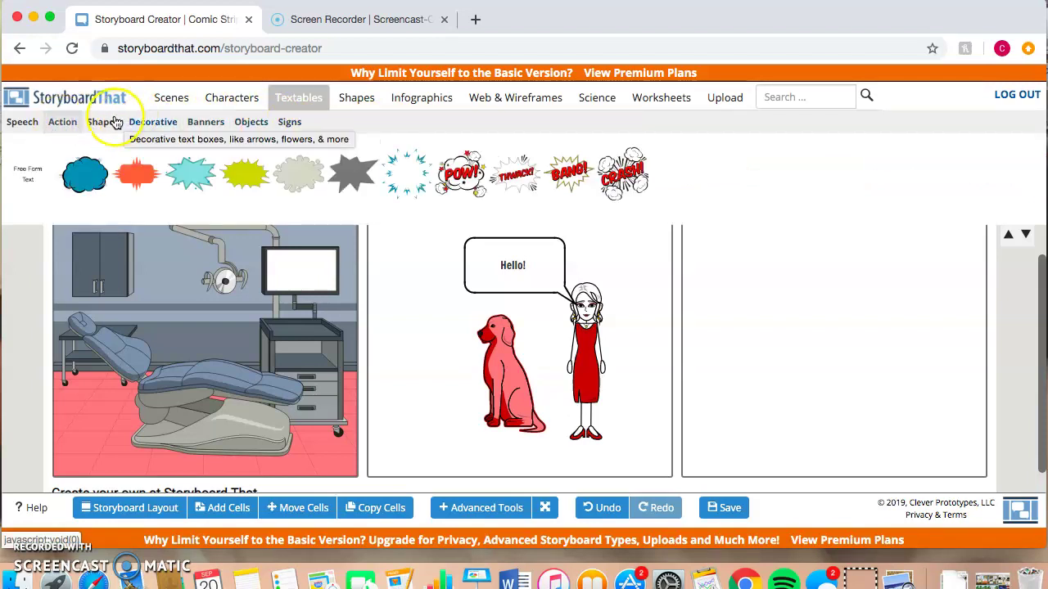
click(149, 122)
click(211, 127)
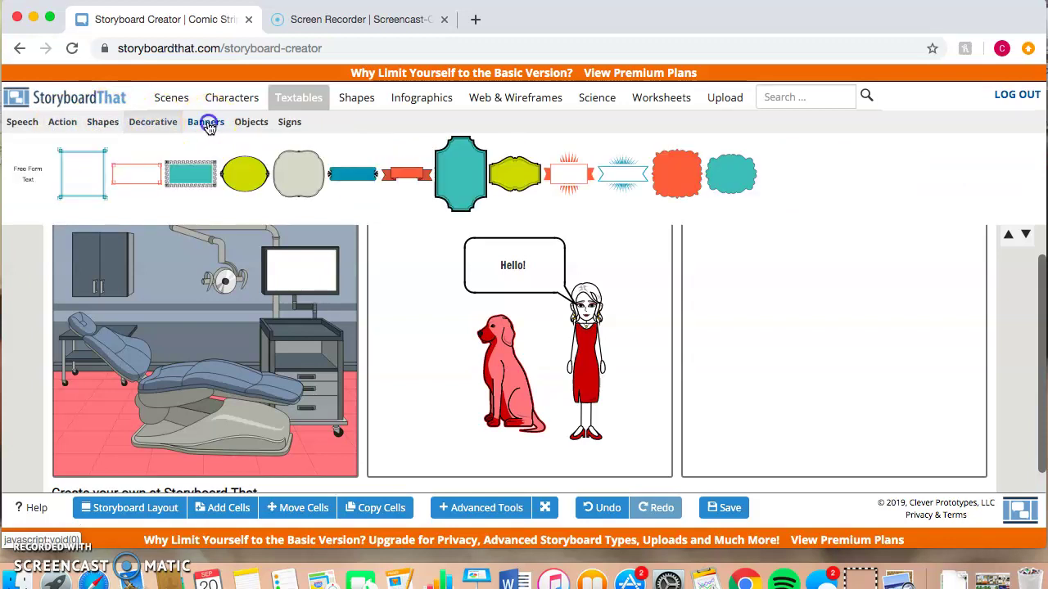
click(252, 123)
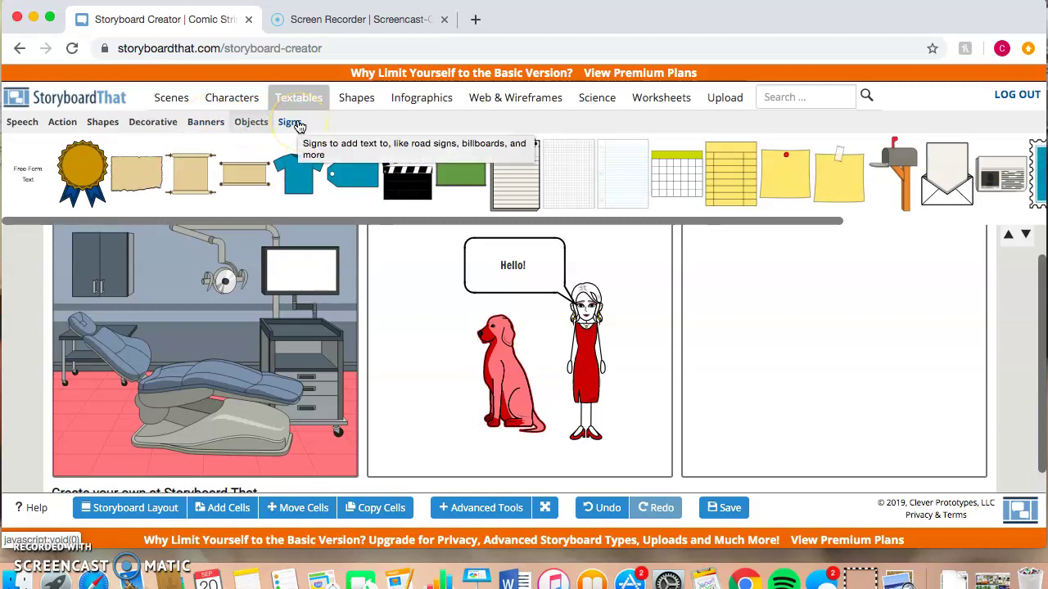
click(293, 125)
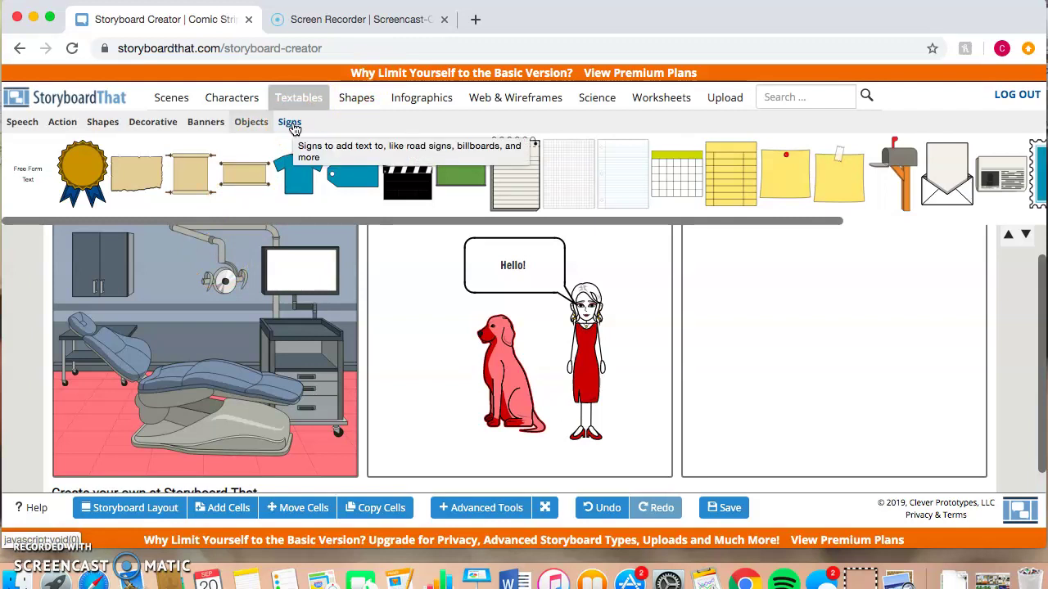
- Look through the Shapes, Infographics, Web & Wireframes, Science and Worksheets libraries and the image upload area
click(357, 98)
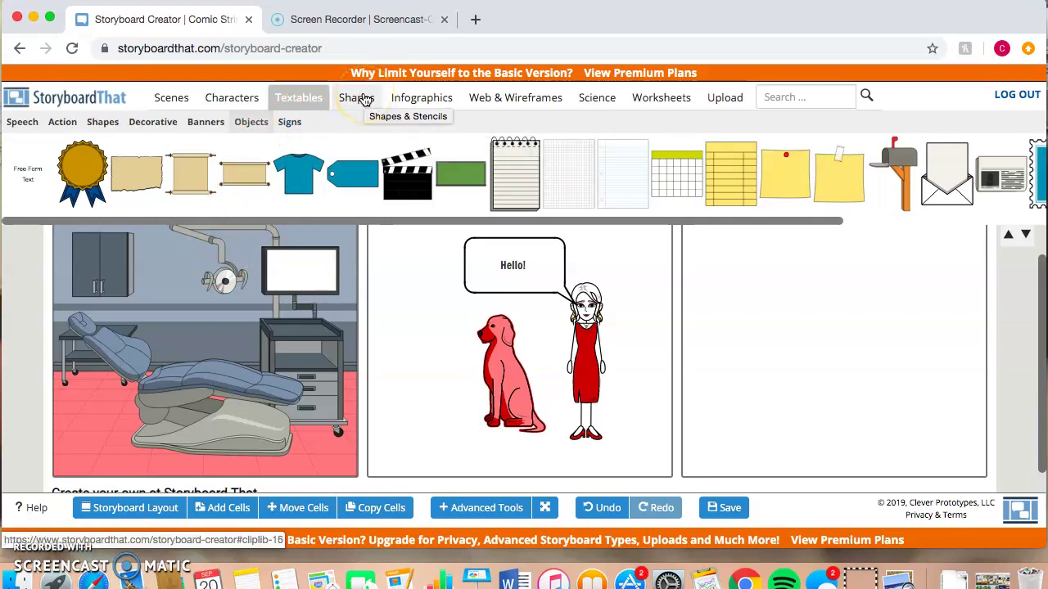
click(365, 100)
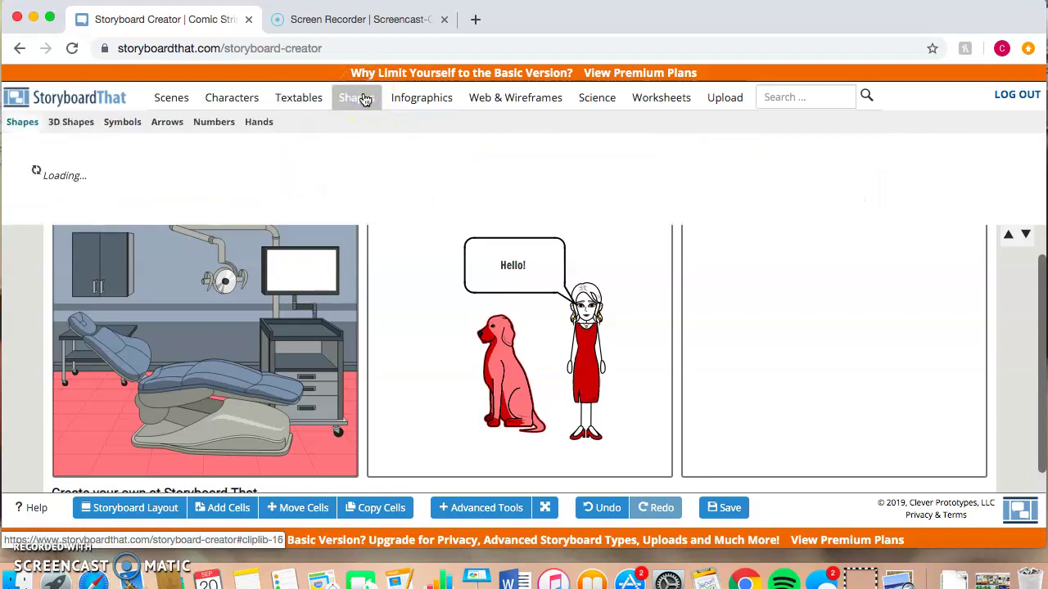
click(410, 101)
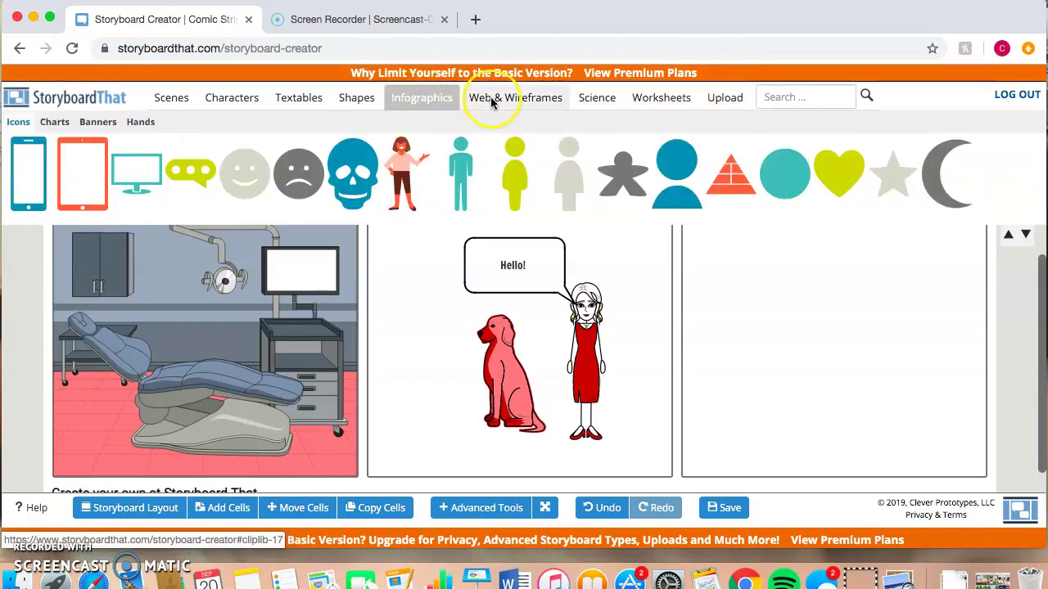
click(355, 101)
click(415, 100)
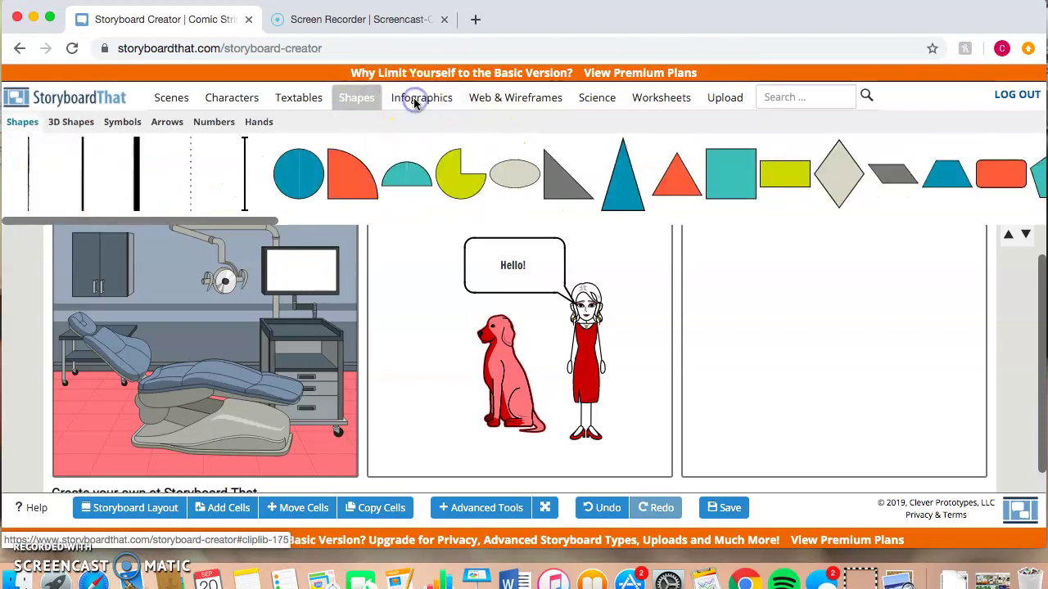
click(526, 95)
click(627, 117)
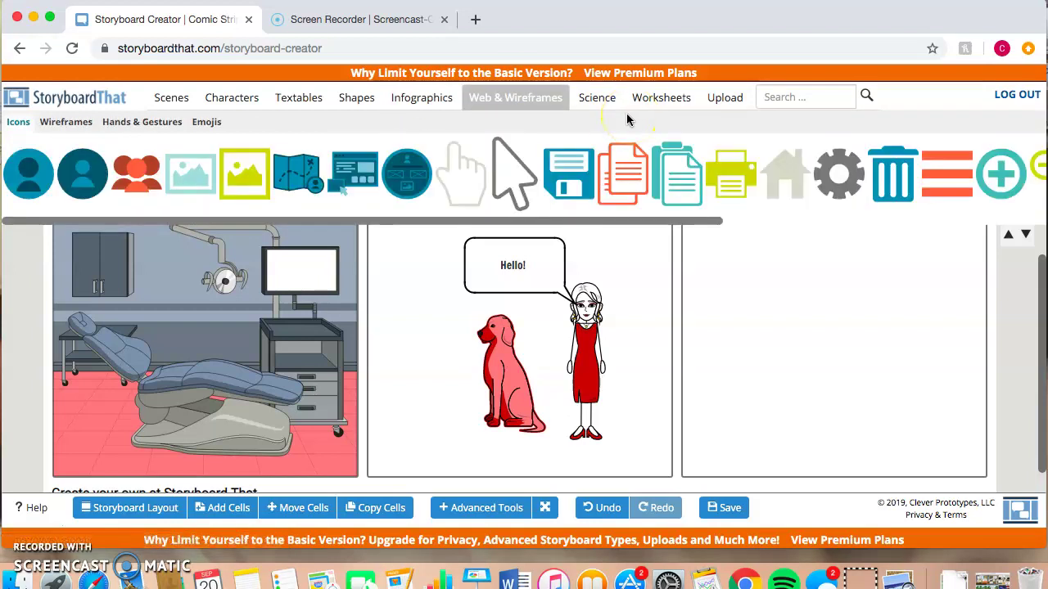
click(597, 97)
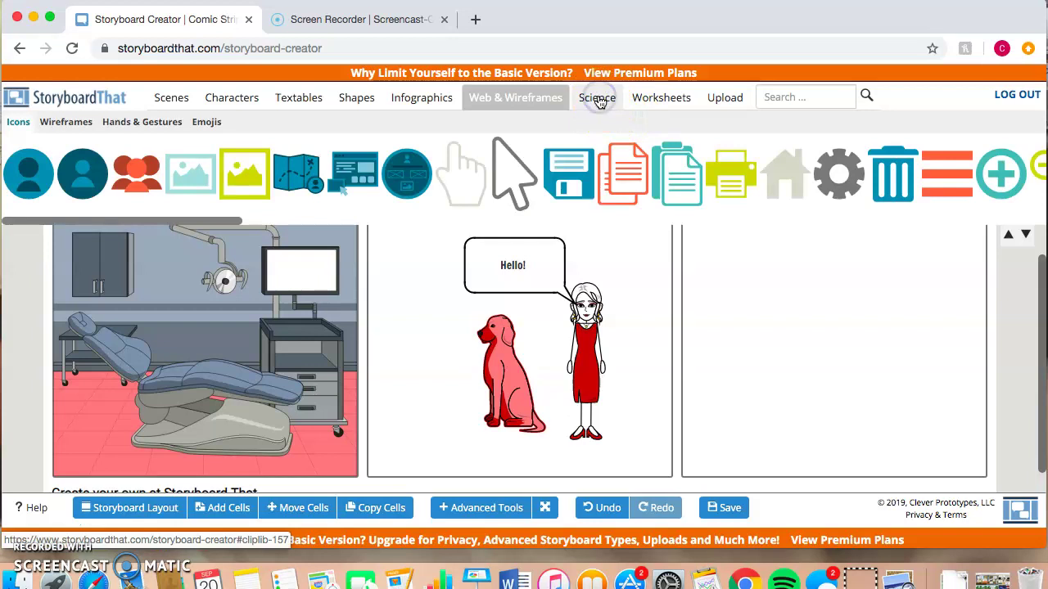
click(606, 98)
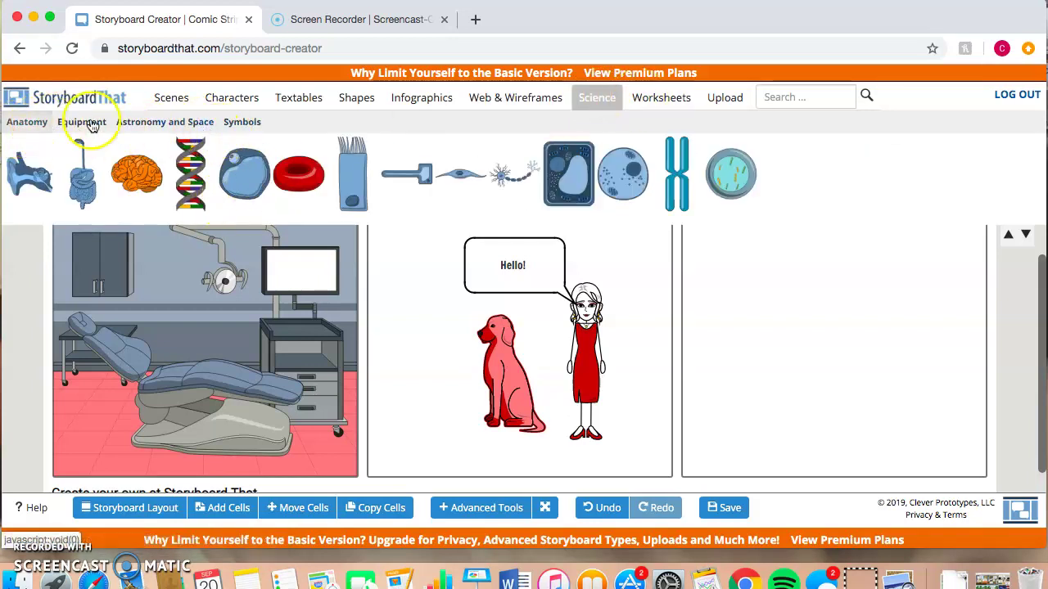
click(663, 105)
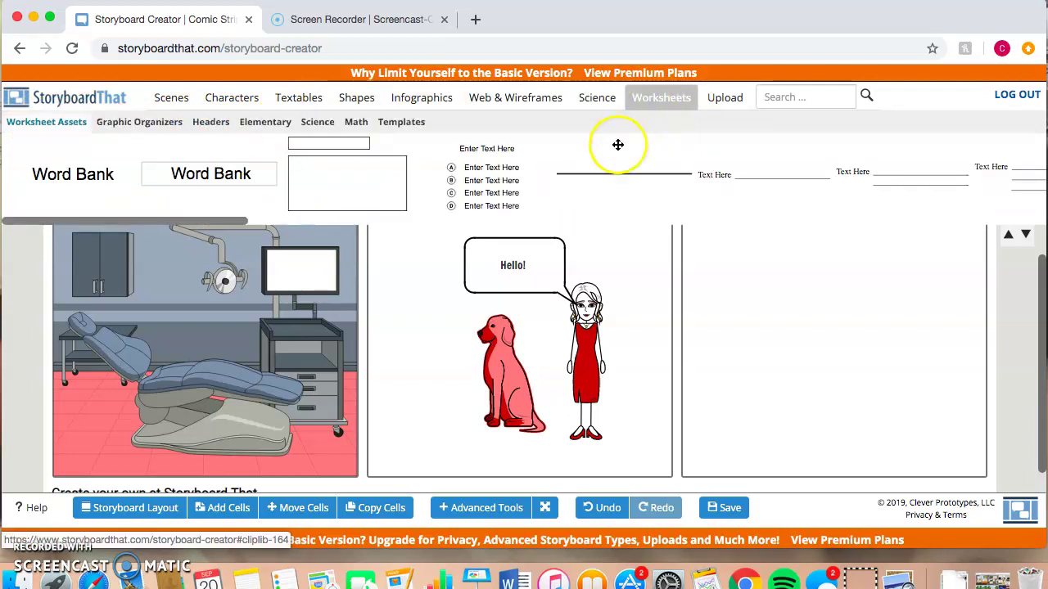
click(726, 98)
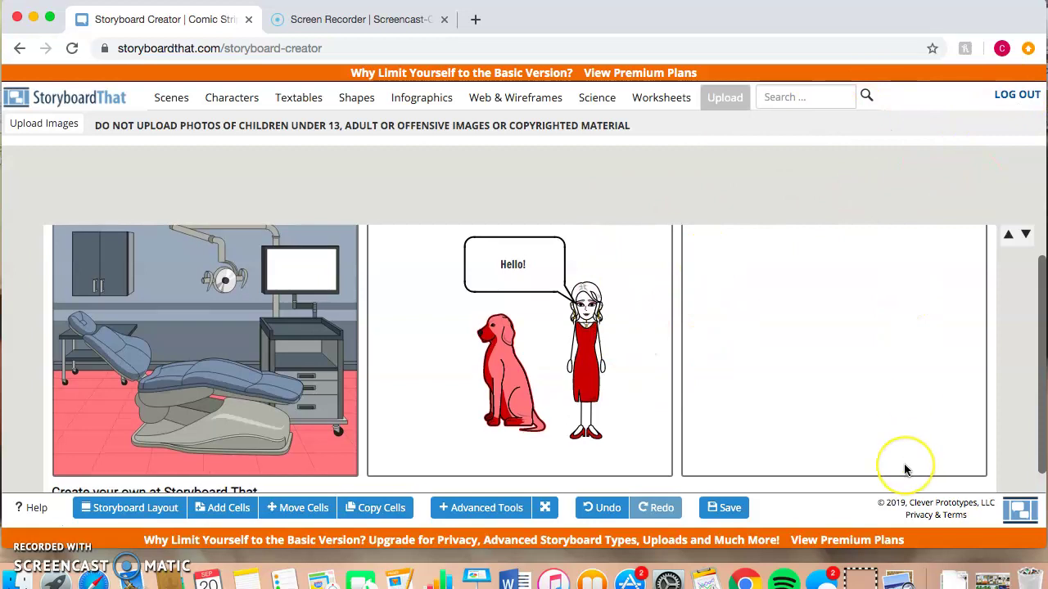
- Save the storyboard with the title "My storyboard" and review the saved version on the account page
scroll(906, 468, down, 1)
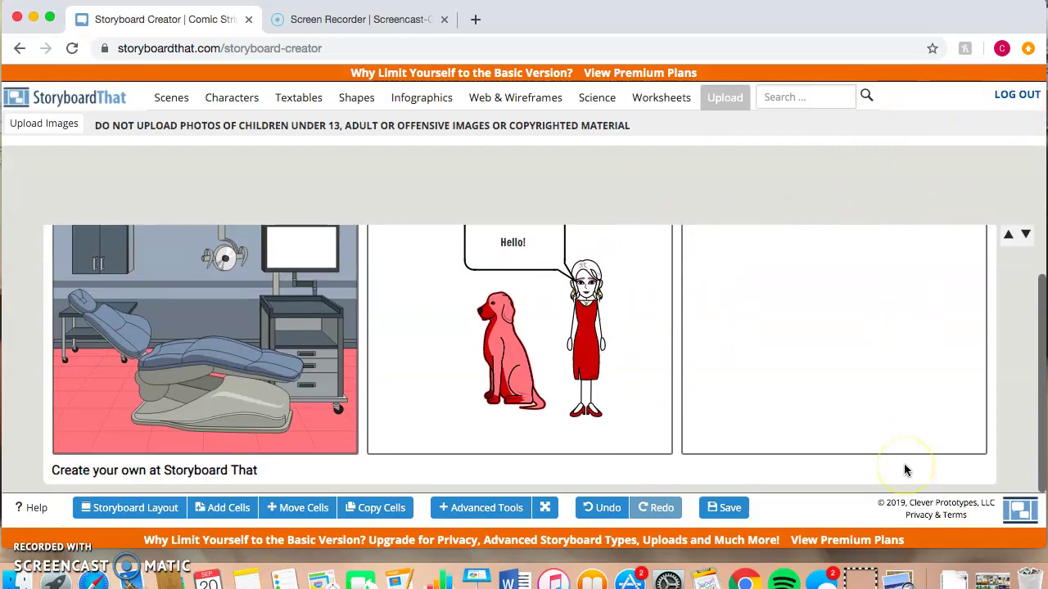
click(736, 514)
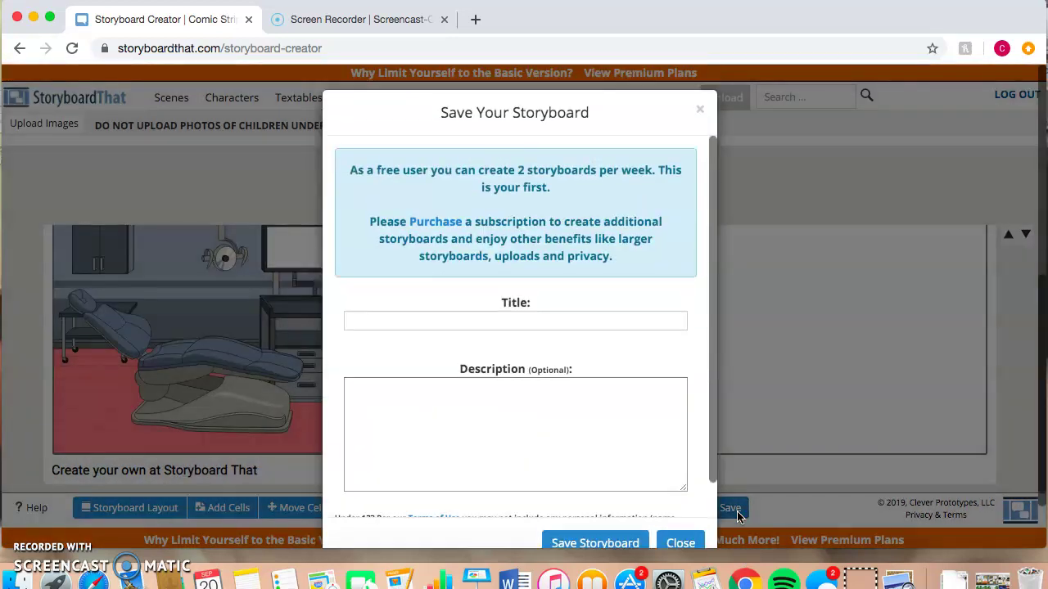
scroll(662, 268, down, 1)
click(615, 284)
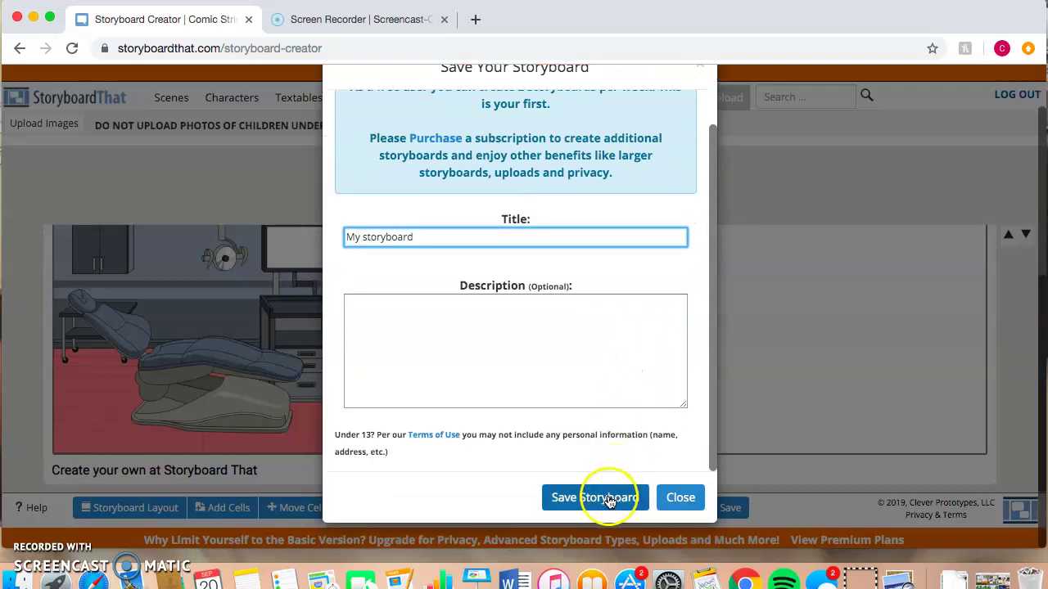
click(604, 497)
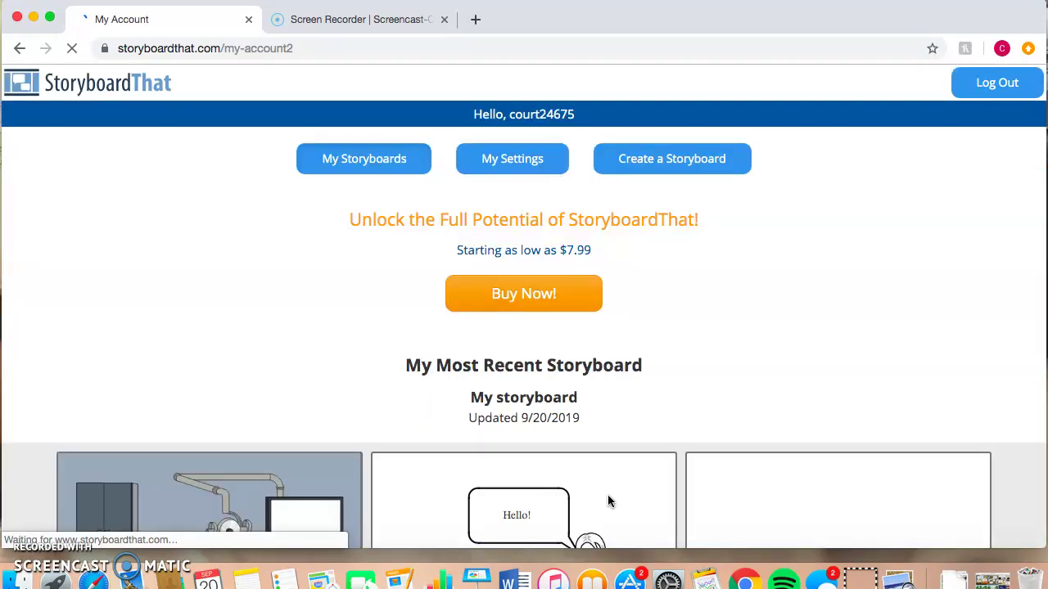
scroll(761, 321, down, 5)
scroll(761, 323, down, 3)
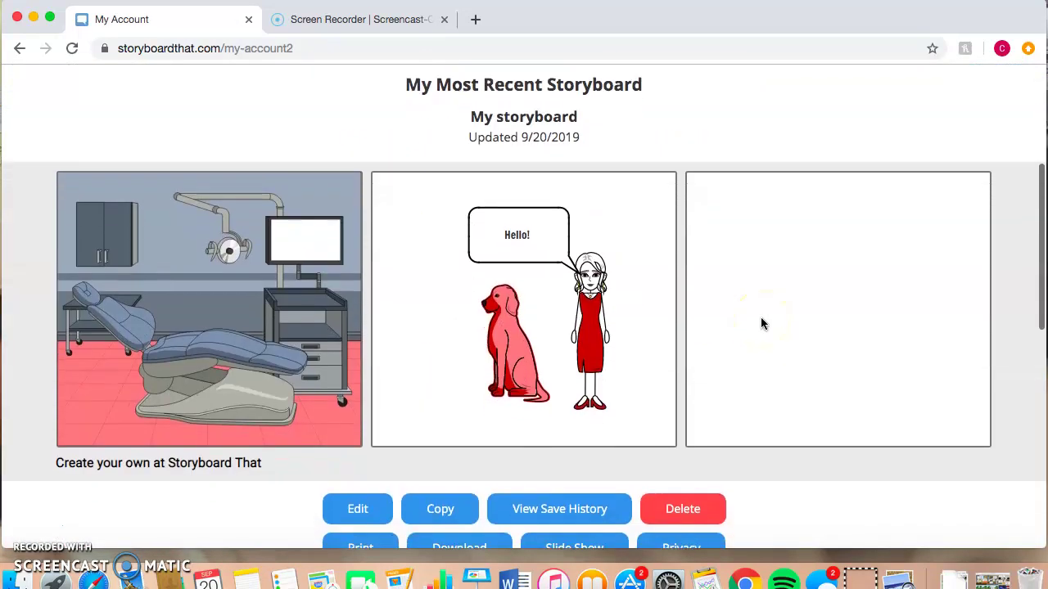